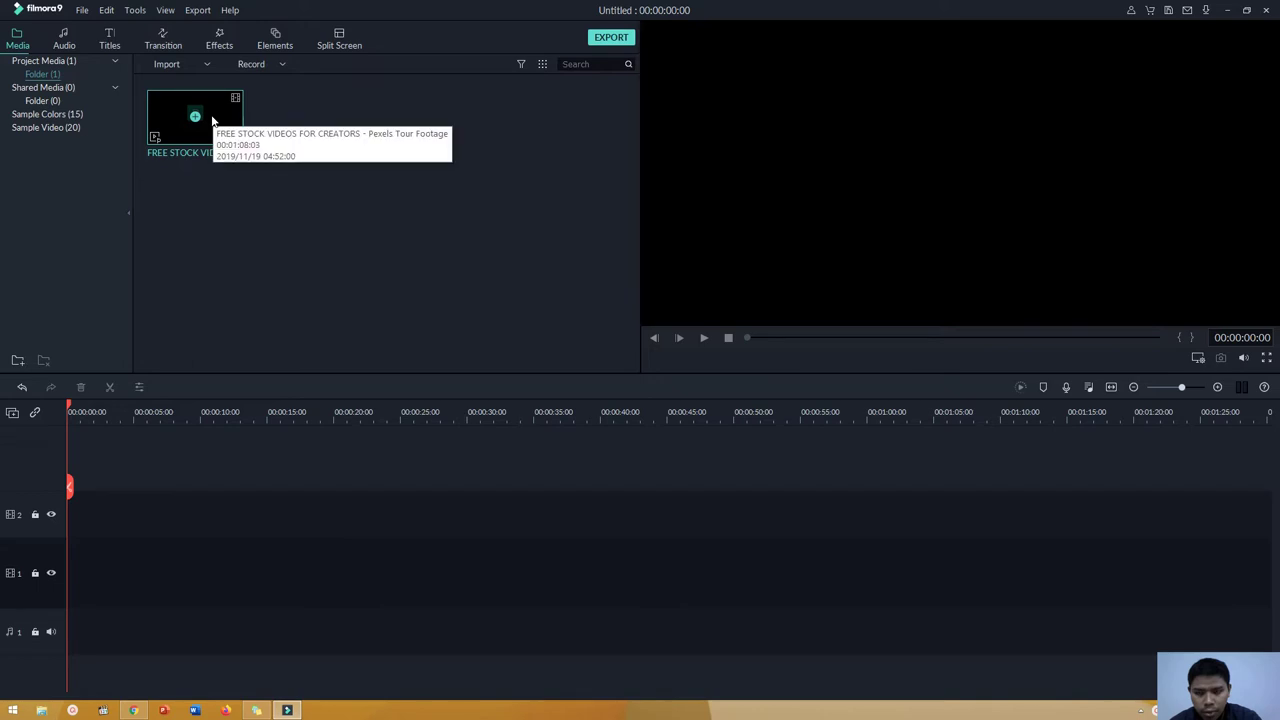
Preview the stock video from the media library and pause it at about 11 seconds.
double_click(212, 120)
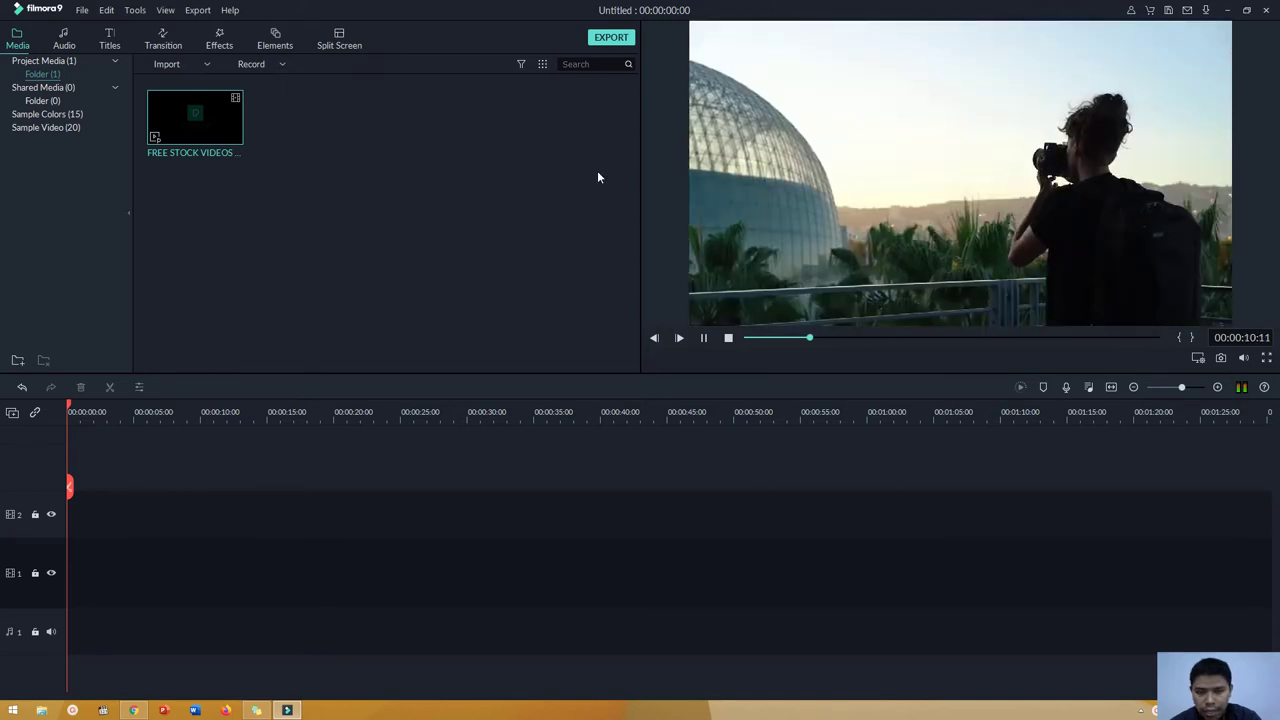
left_click(705, 339)
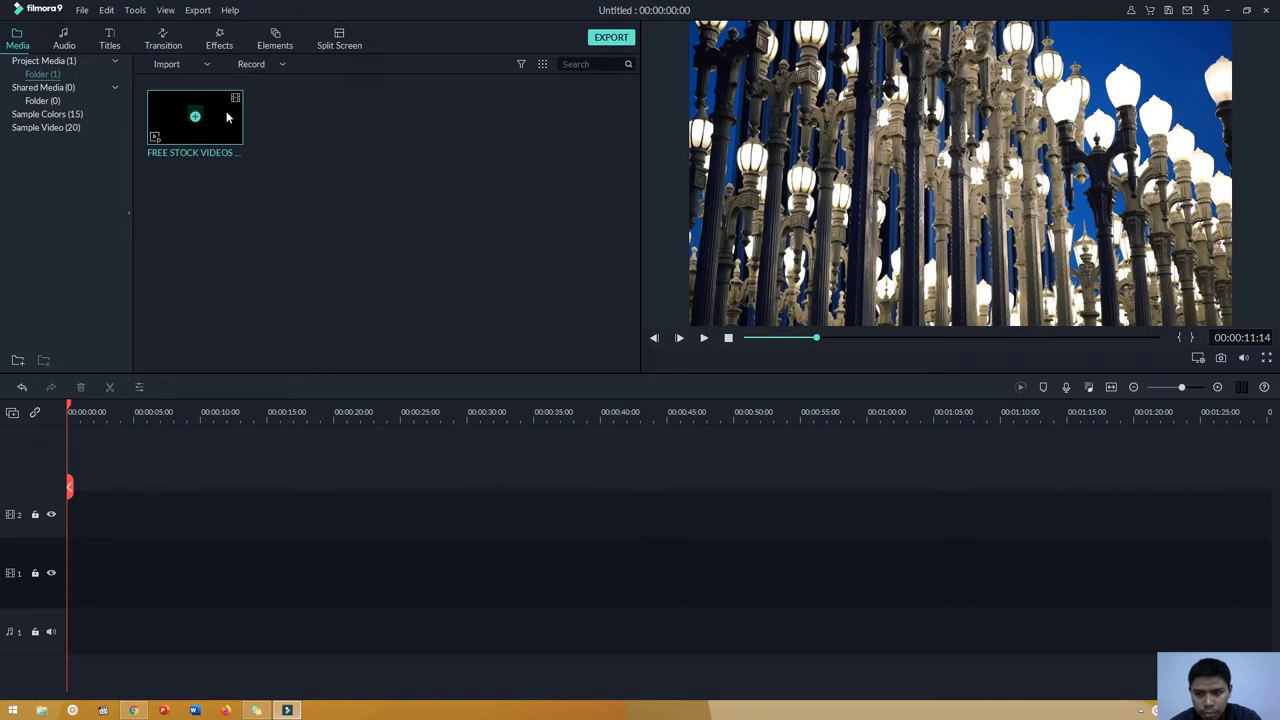
left_click(379, 142)
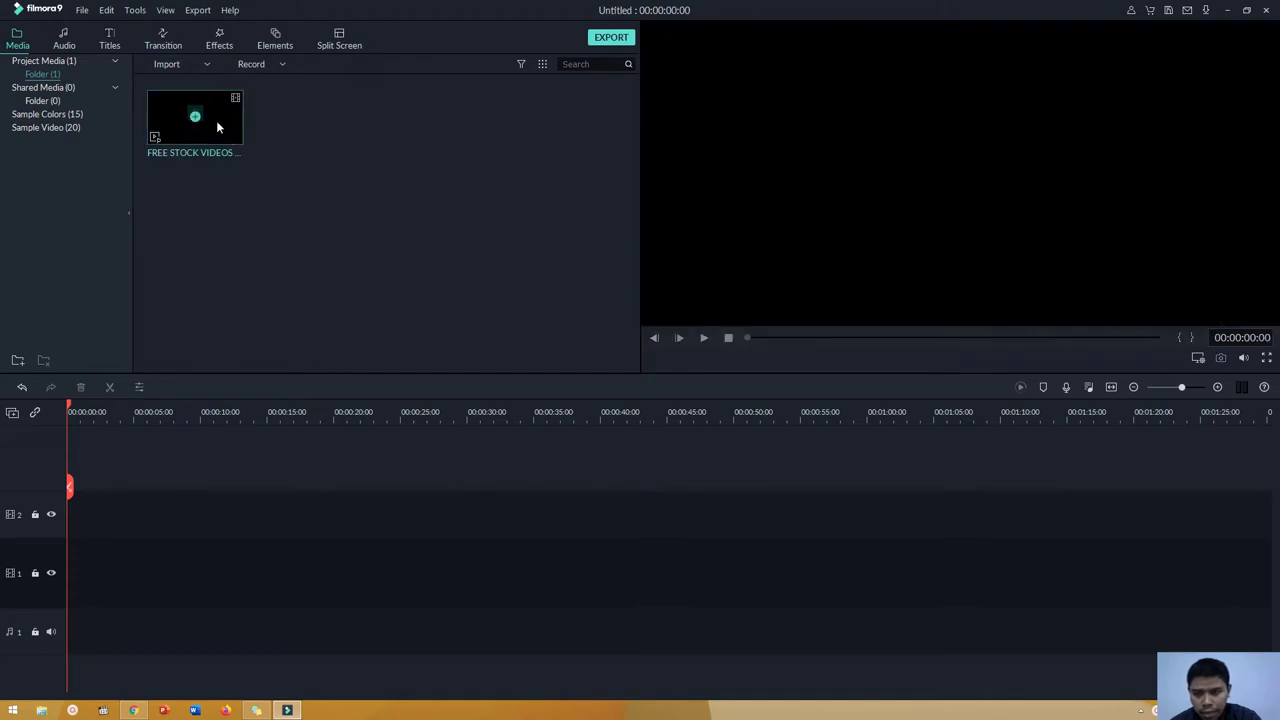
Place the stock video at the start of video track 1 and match the project settings to its 1280 x 720 24fps format.
left_click_drag(216, 120, 79, 563)
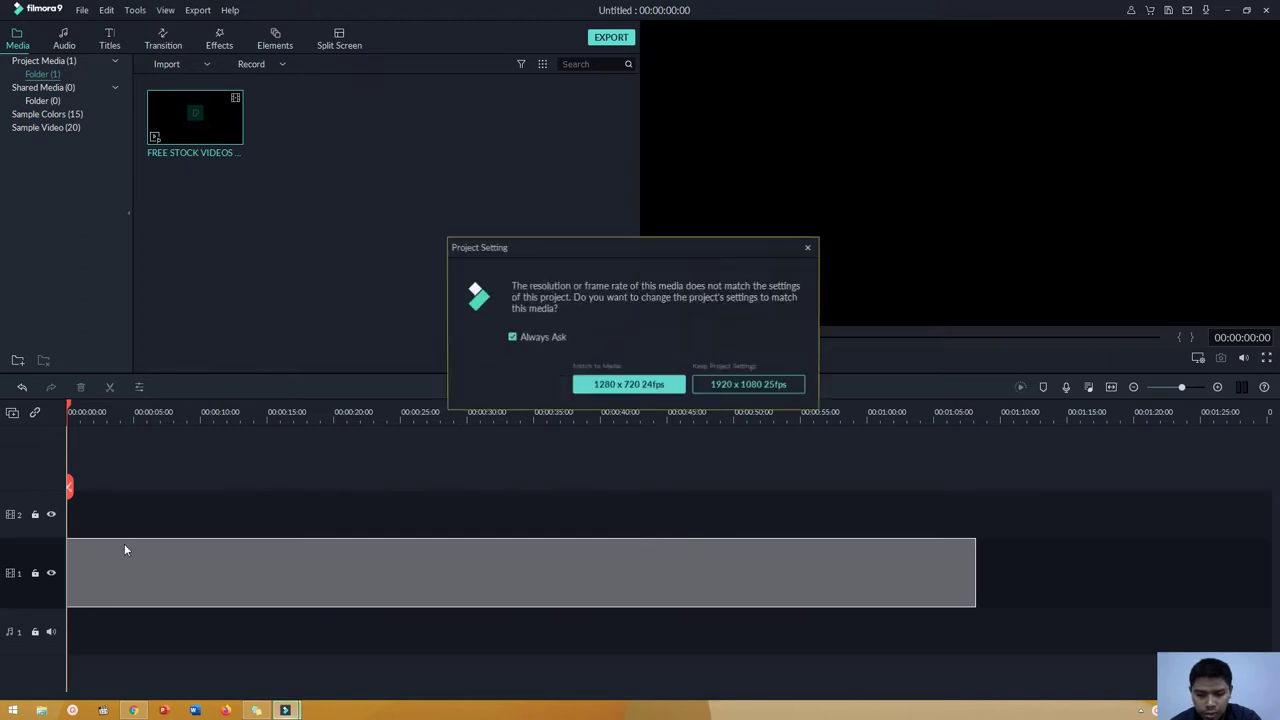
left_click_drag(624, 252, 437, 224)
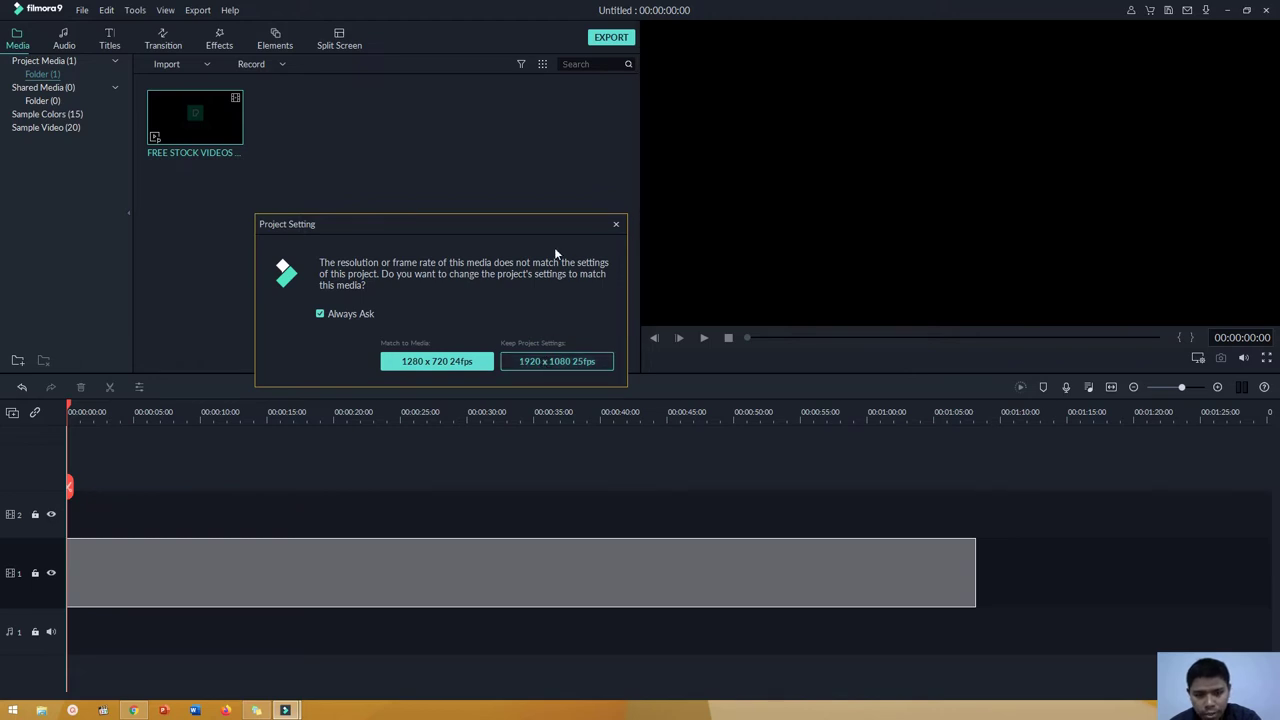
left_click_drag(535, 236, 519, 247)
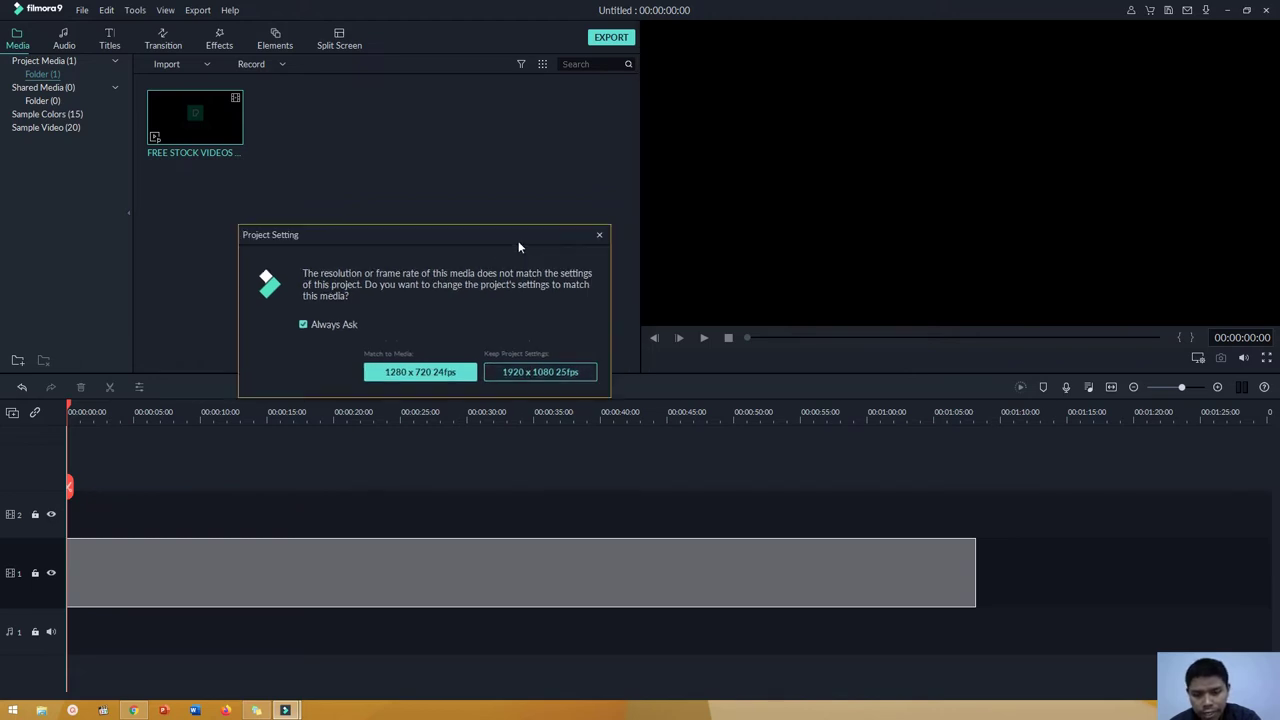
left_click(428, 372)
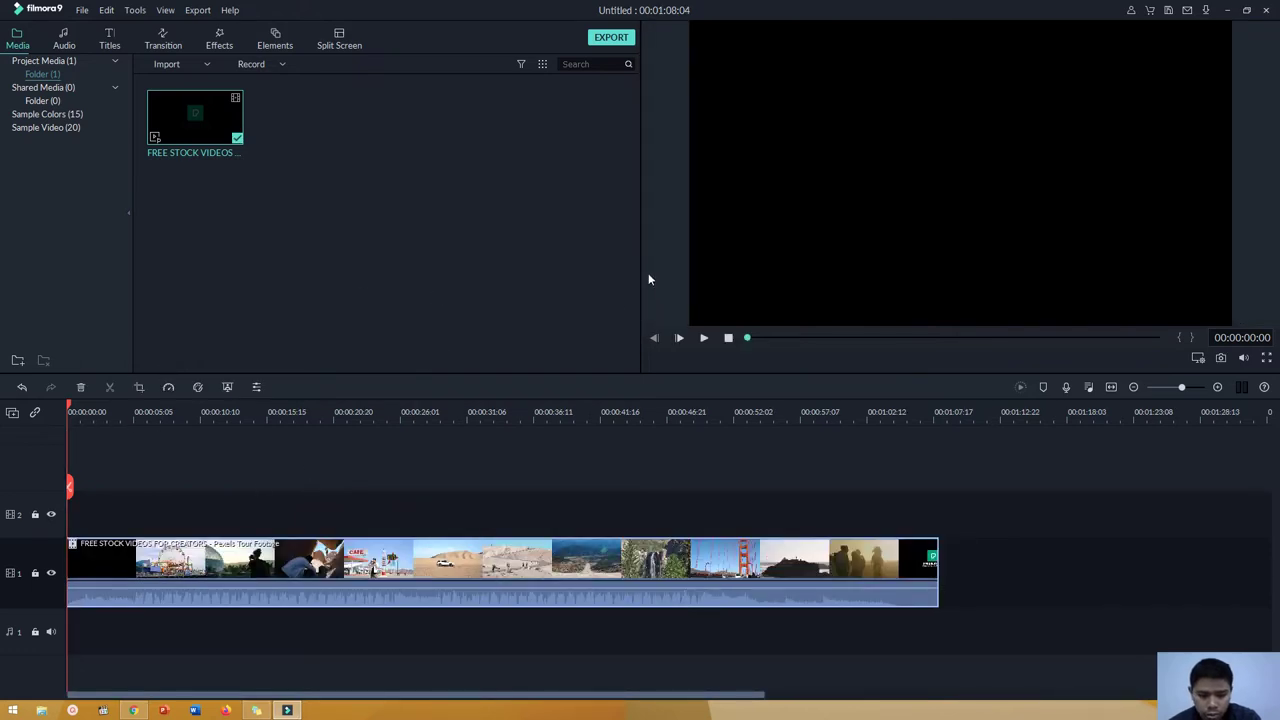
Play the timeline to about 12 seconds, and step one frame forward and one frame back.
left_click(703, 339)
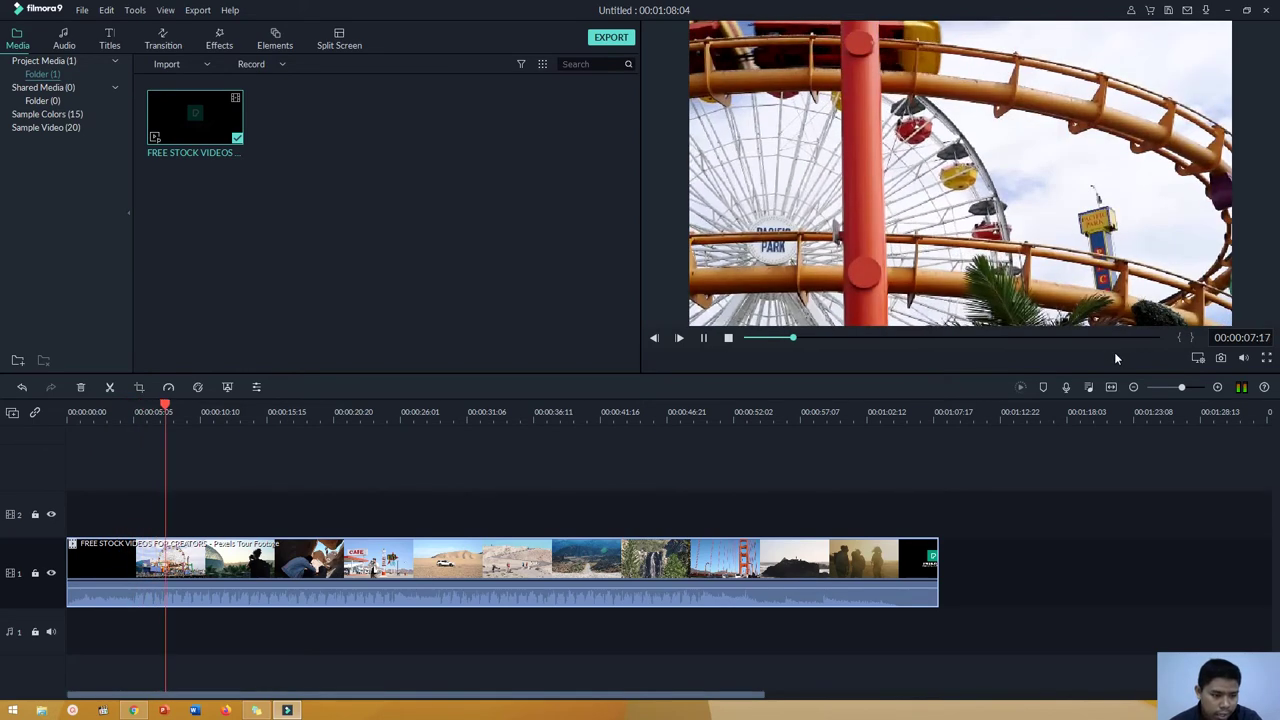
left_click(678, 340)
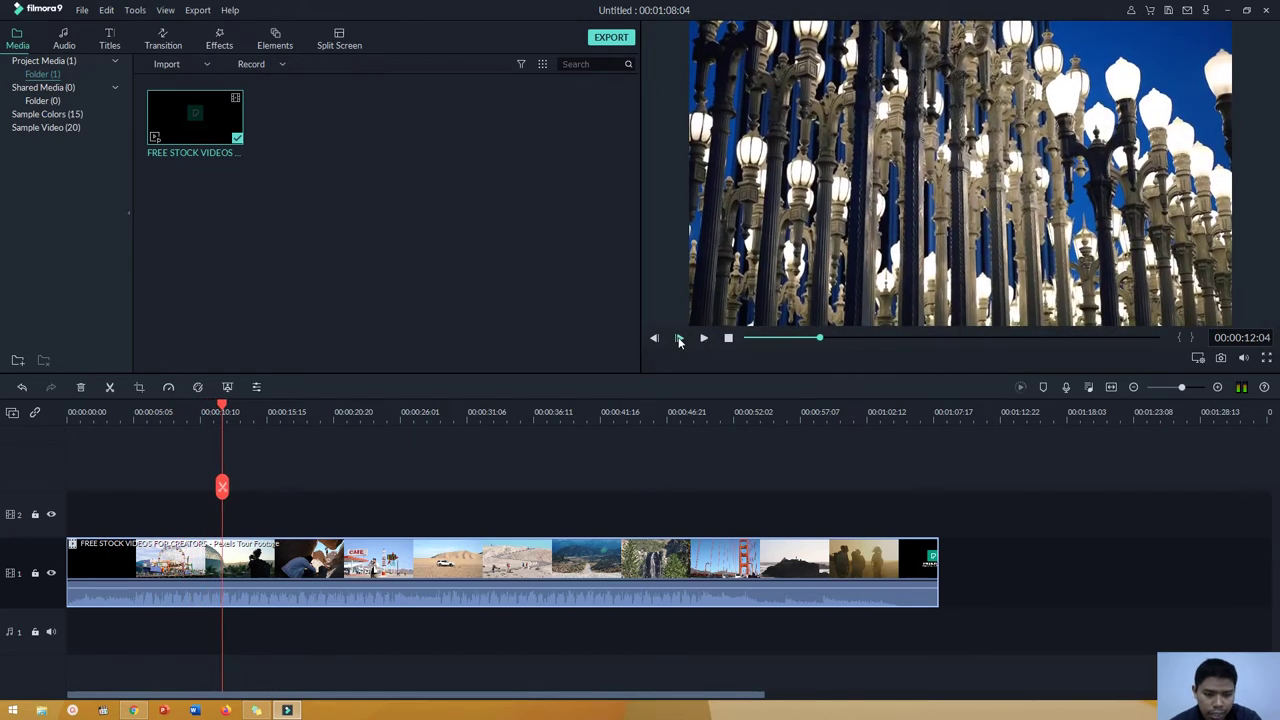
left_click(656, 339)
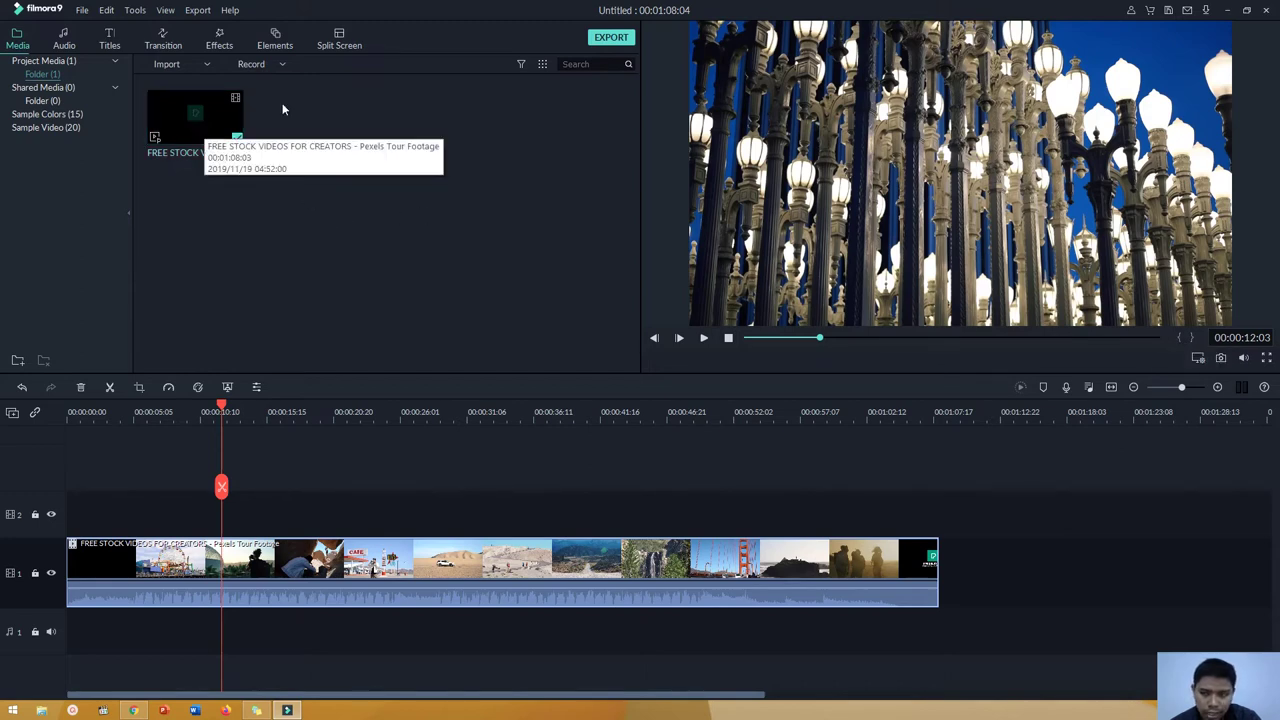
Mark a short section of the source video starting at about 8 seconds and place it on video track 1 after the full clip.
double_click(211, 117)
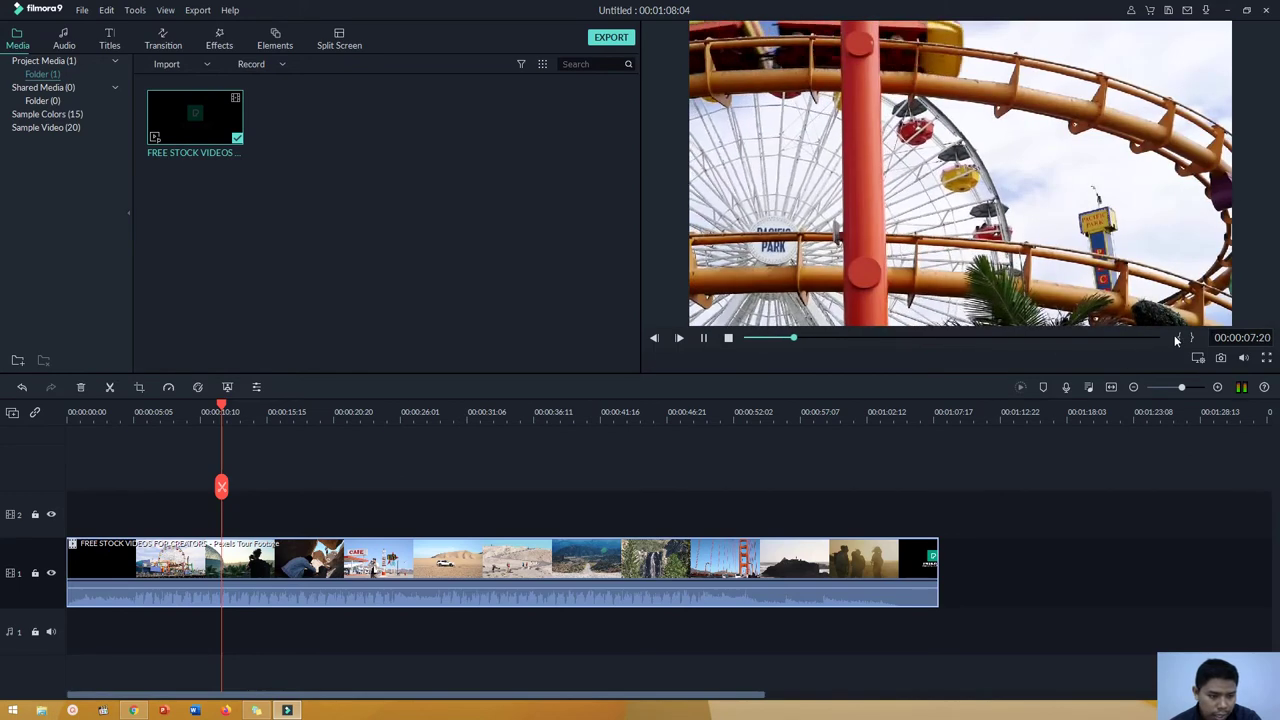
left_click(1180, 340)
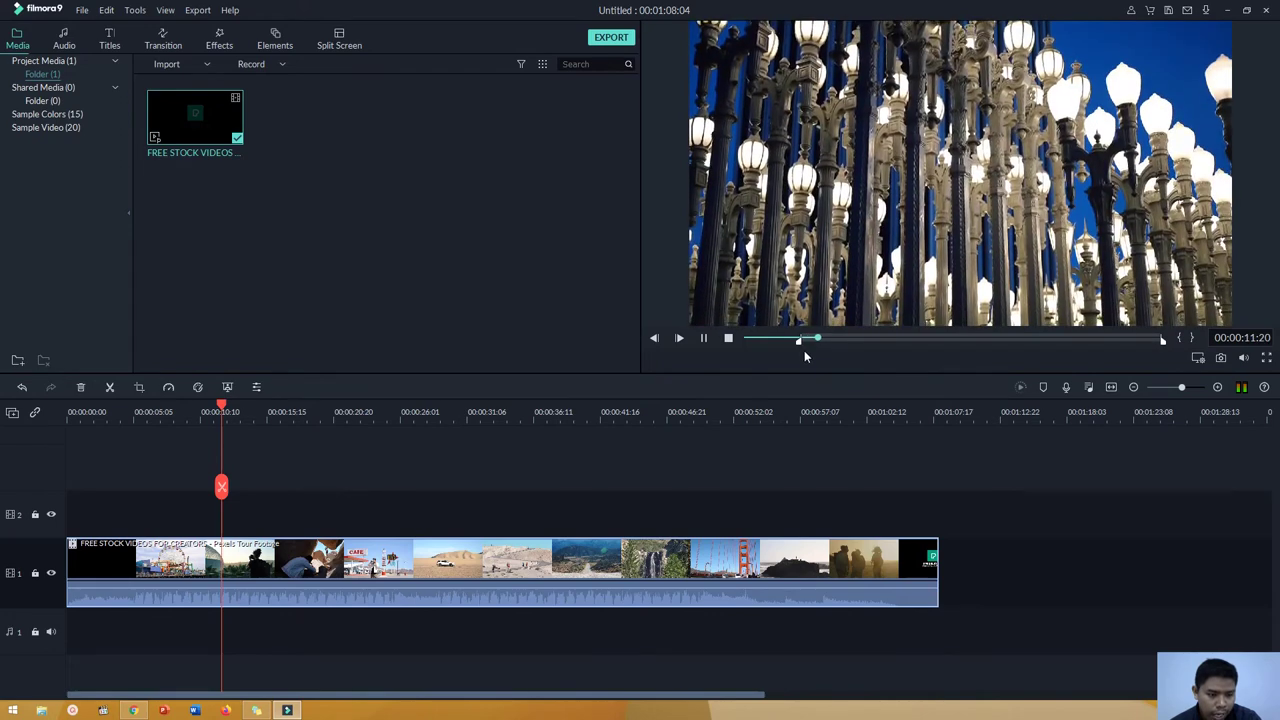
left_click(1191, 339)
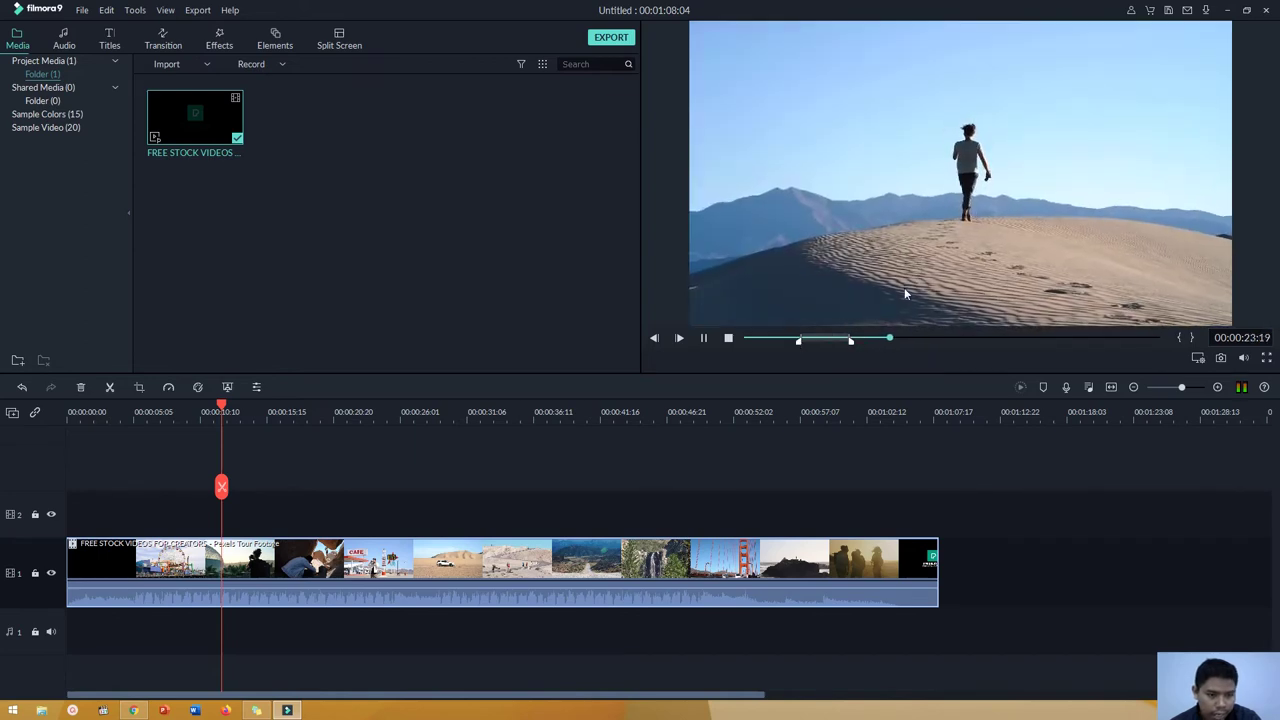
left_click(728, 338)
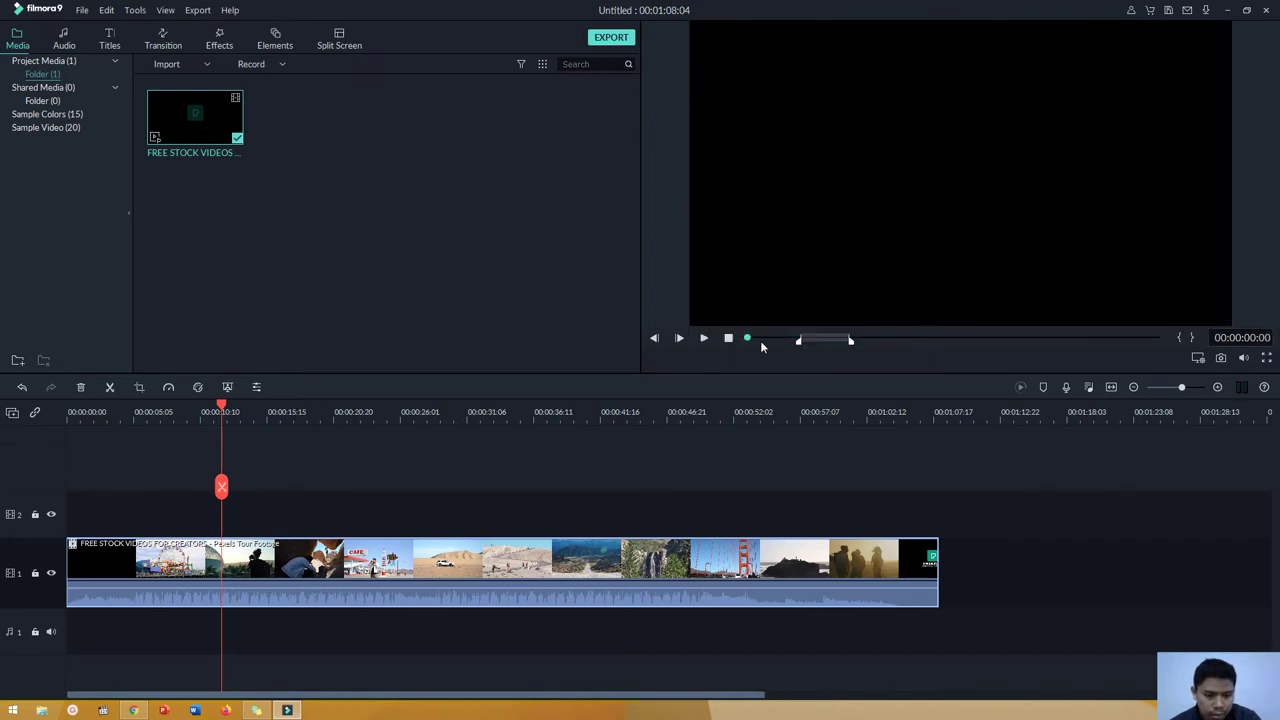
left_click_drag(889, 218, 1027, 550)
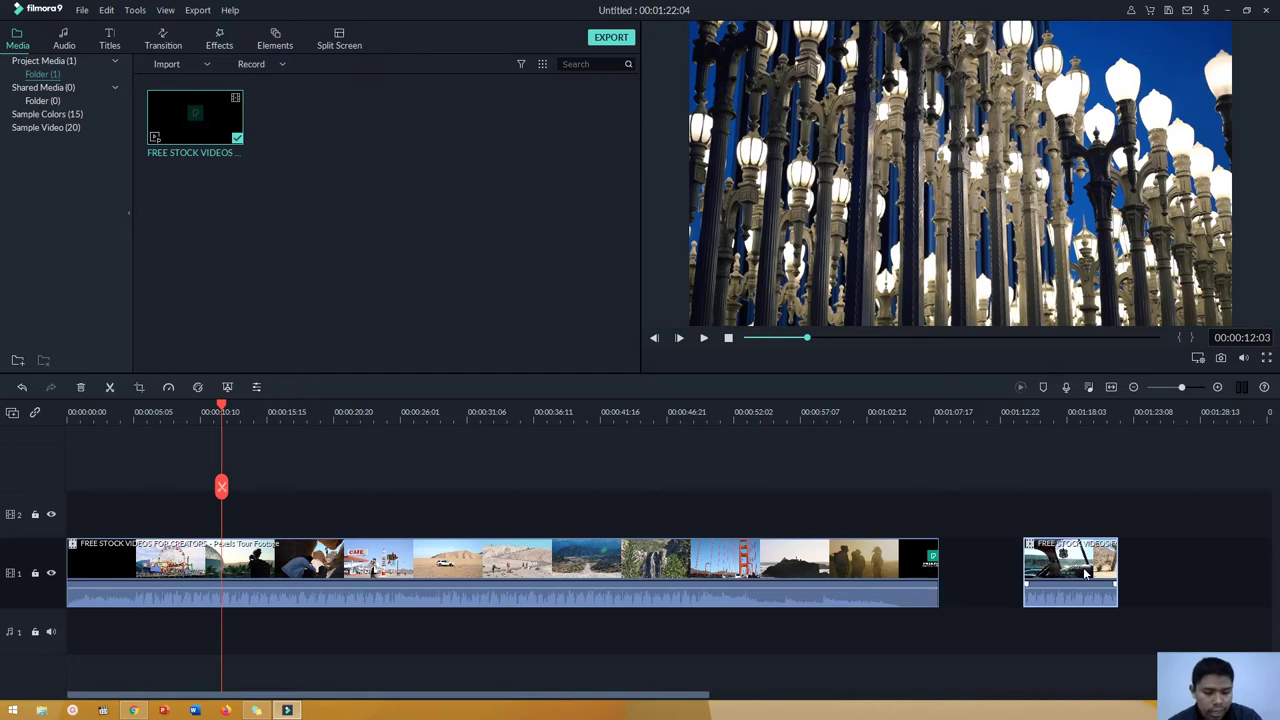
Change the project aspect ratio to 1:1 (Instagram) with a 1080 x 1080 resolution.
left_click(1199, 359)
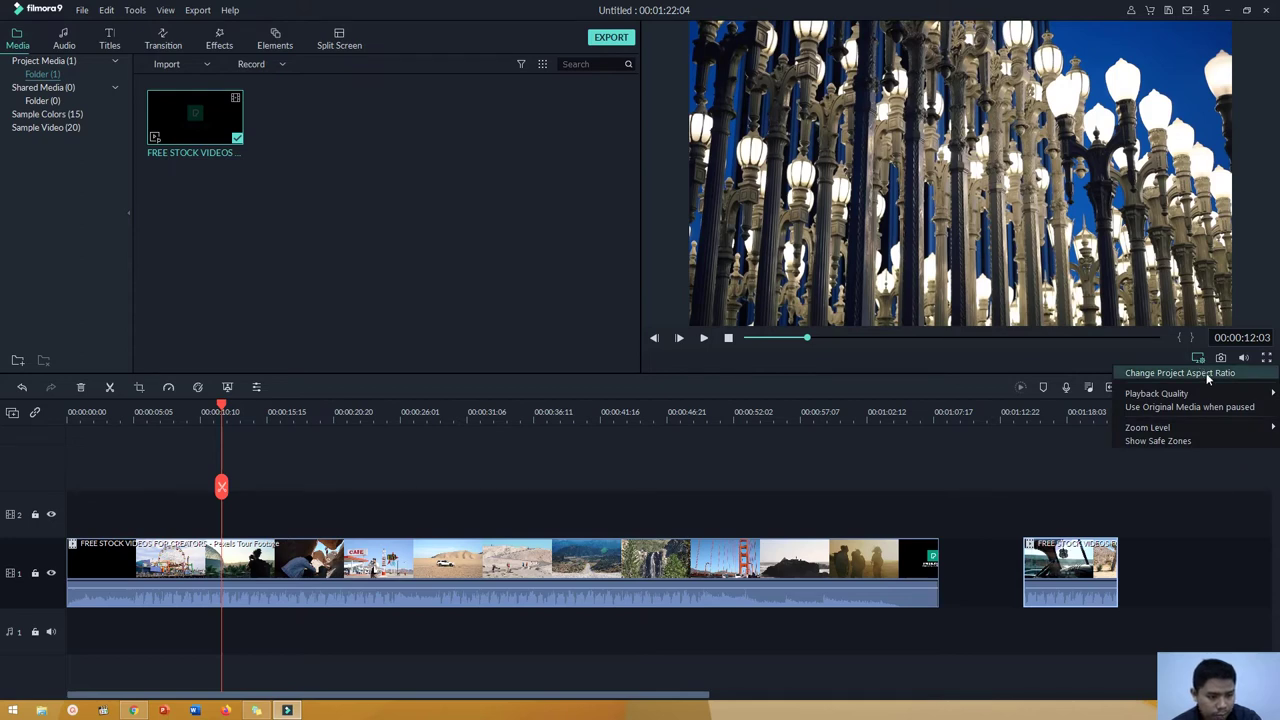
left_click(1208, 378)
left_click_drag(650, 248, 393, 204)
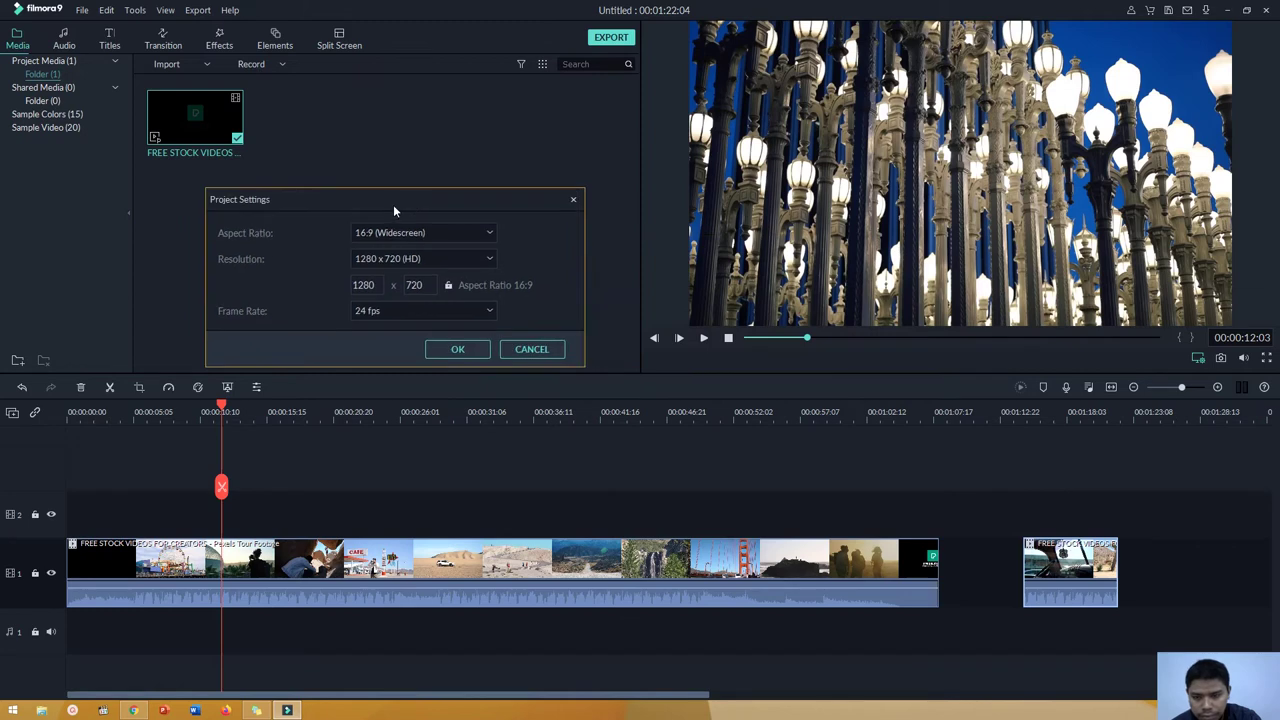
left_click(400, 233)
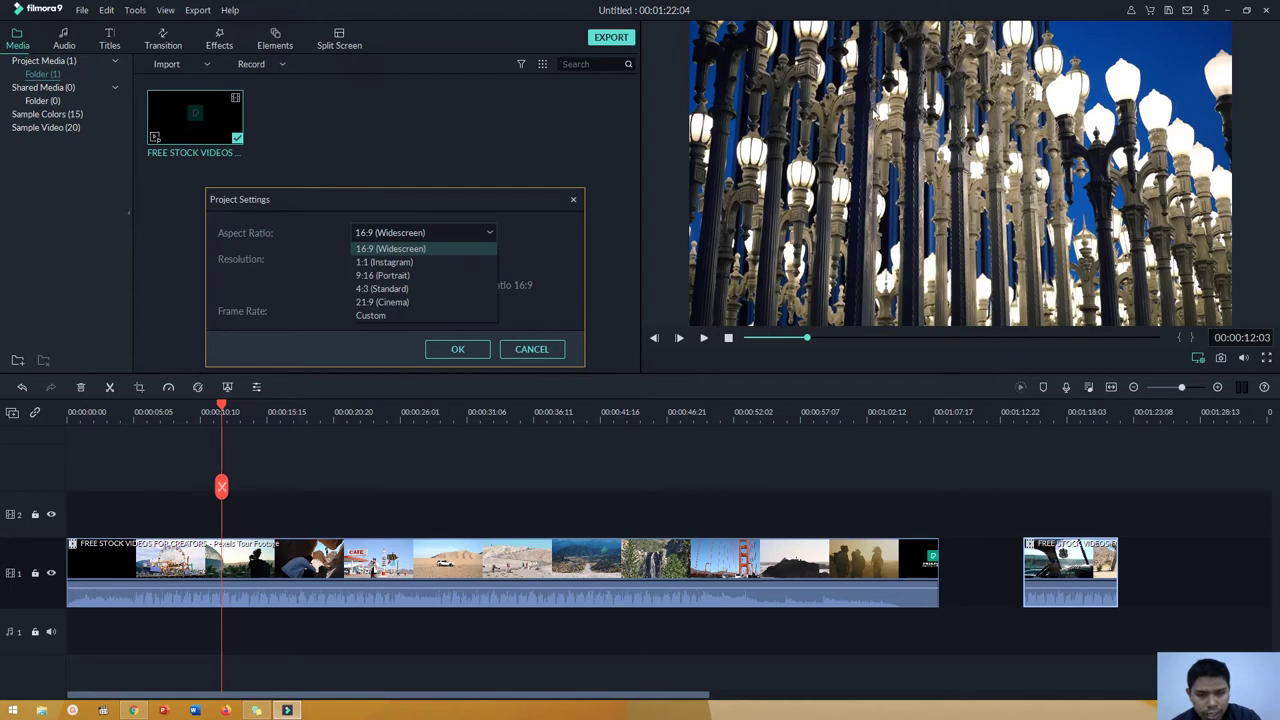
left_click(411, 262)
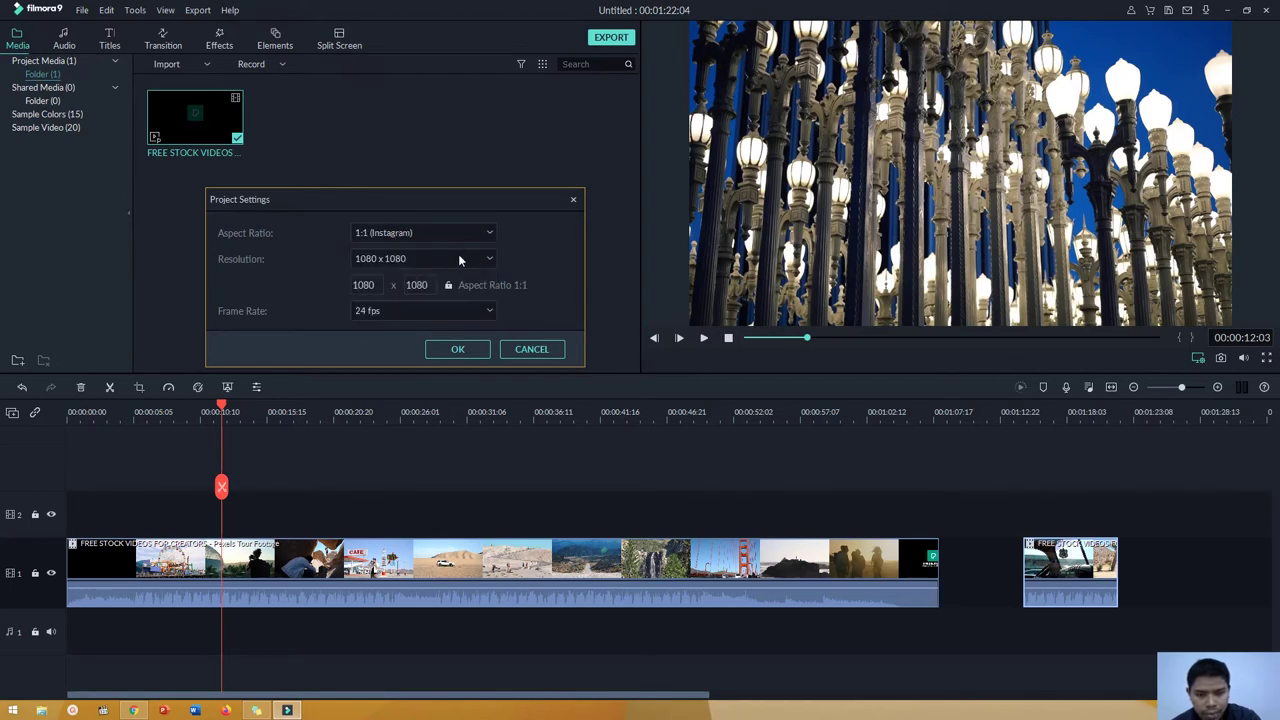
left_click(455, 348)
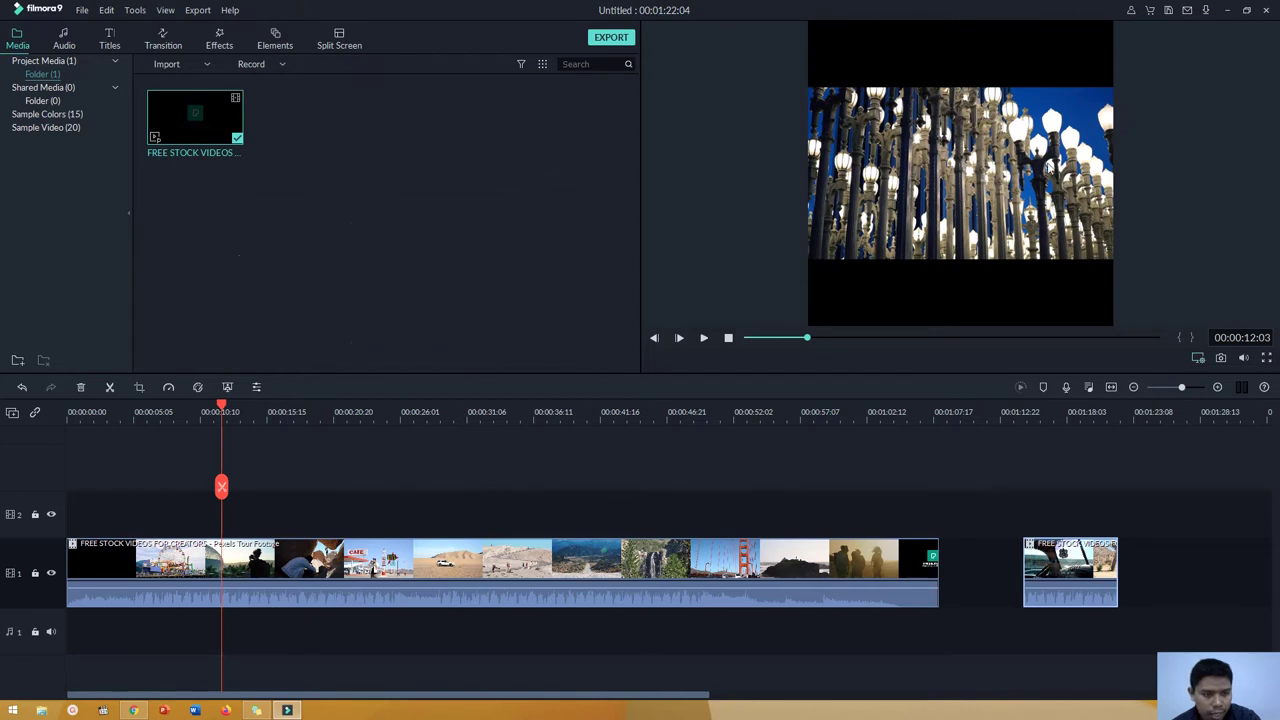
Try a 16:9 (Widescreen) project aspect ratio, followed by a custom resolution of 1920 x 1152.
left_click(1200, 358)
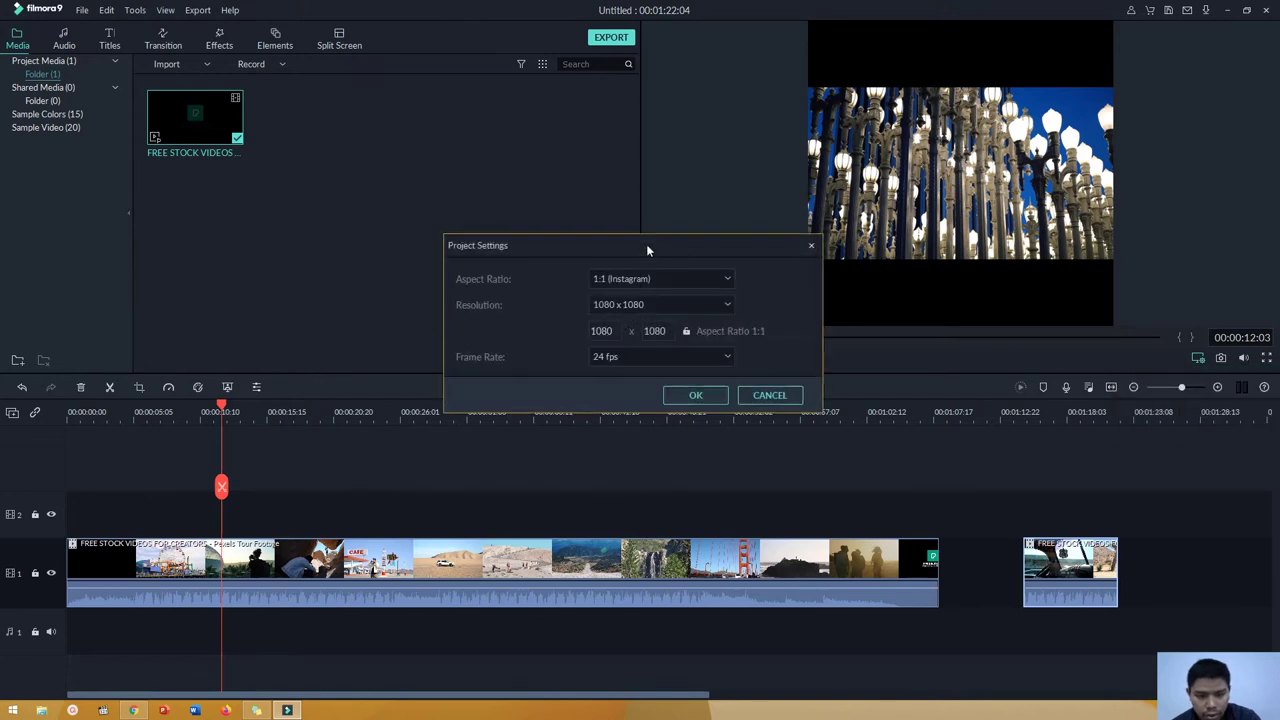
left_click_drag(646, 244, 459, 216)
left_click(505, 283)
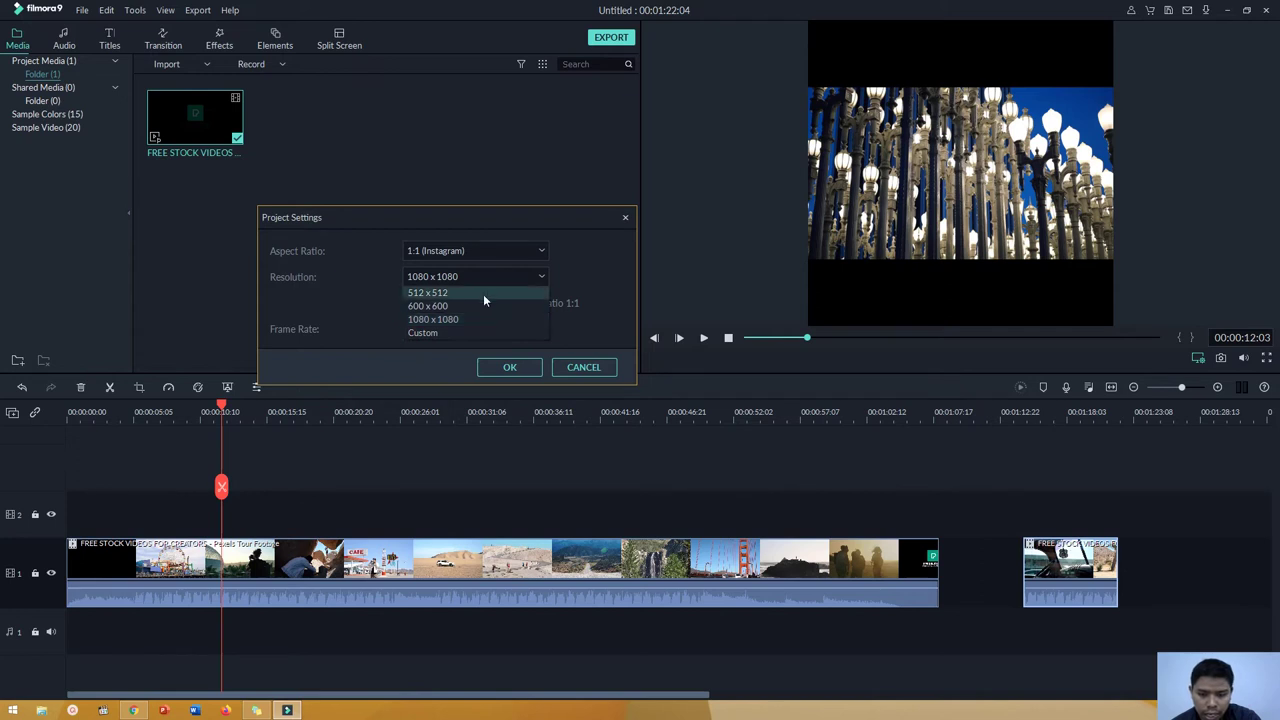
left_click(484, 257)
left_click(480, 267)
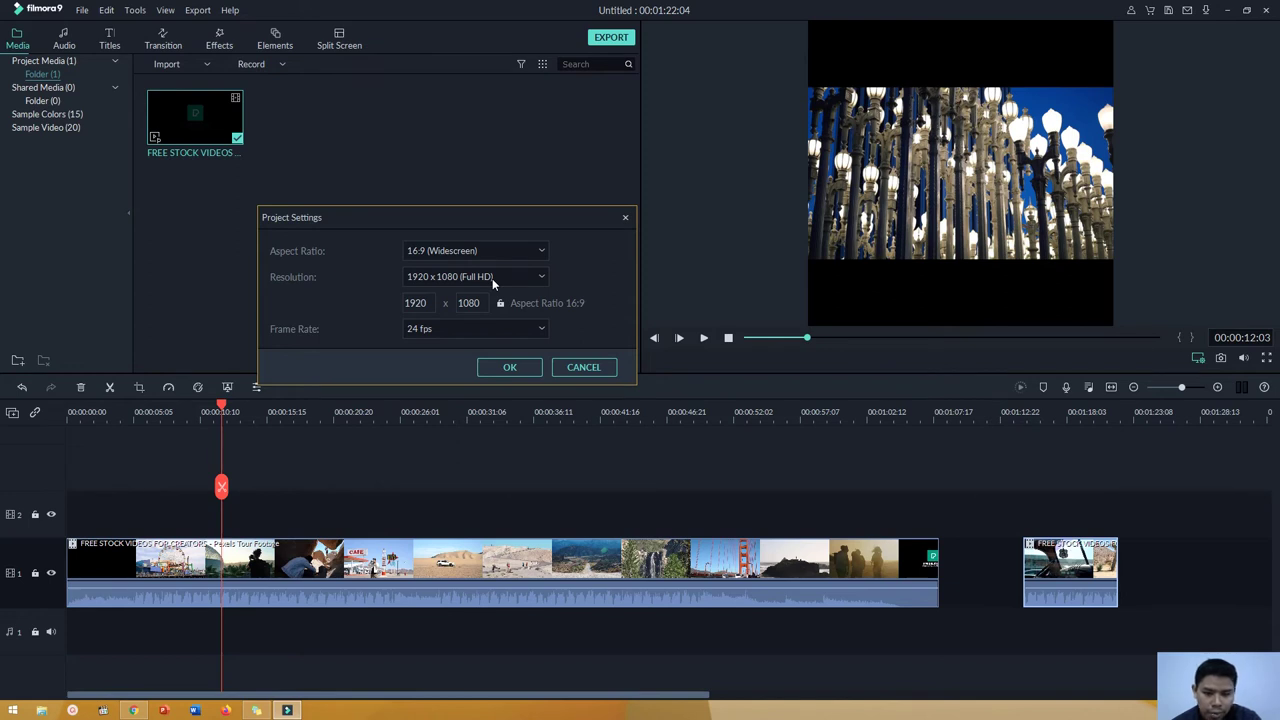
left_click(492, 280)
left_click(492, 278)
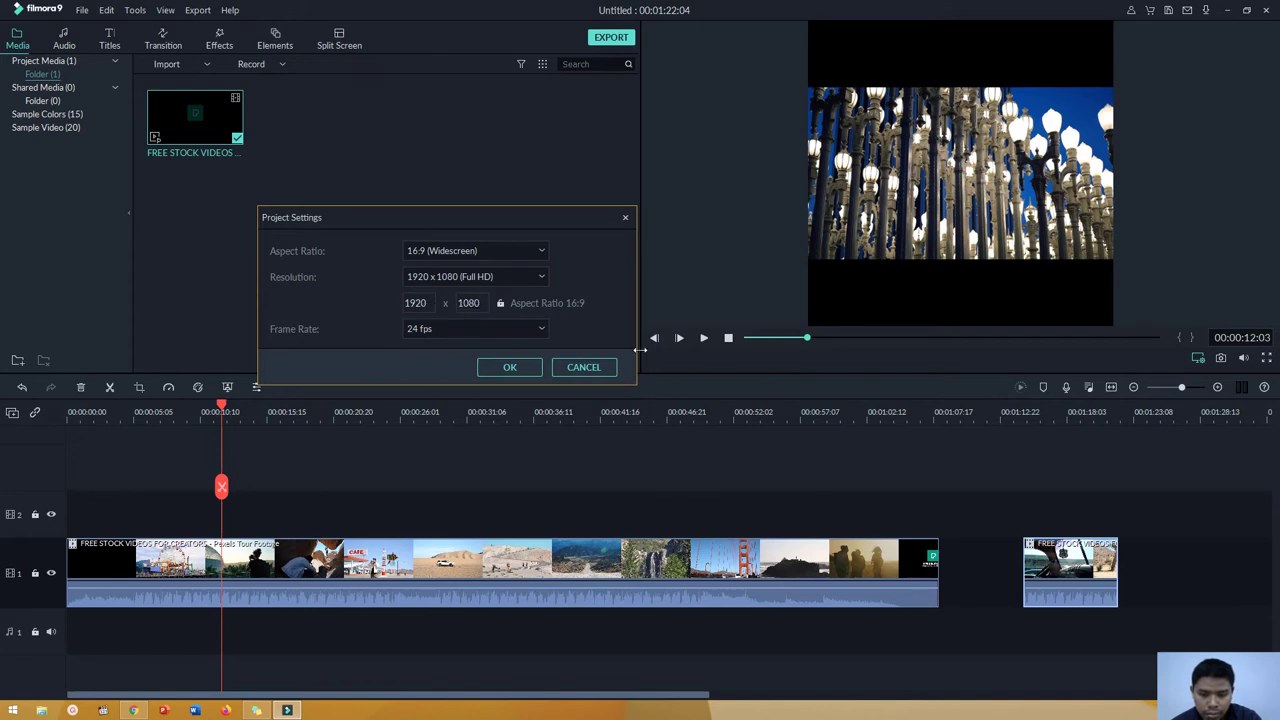
type("1152")
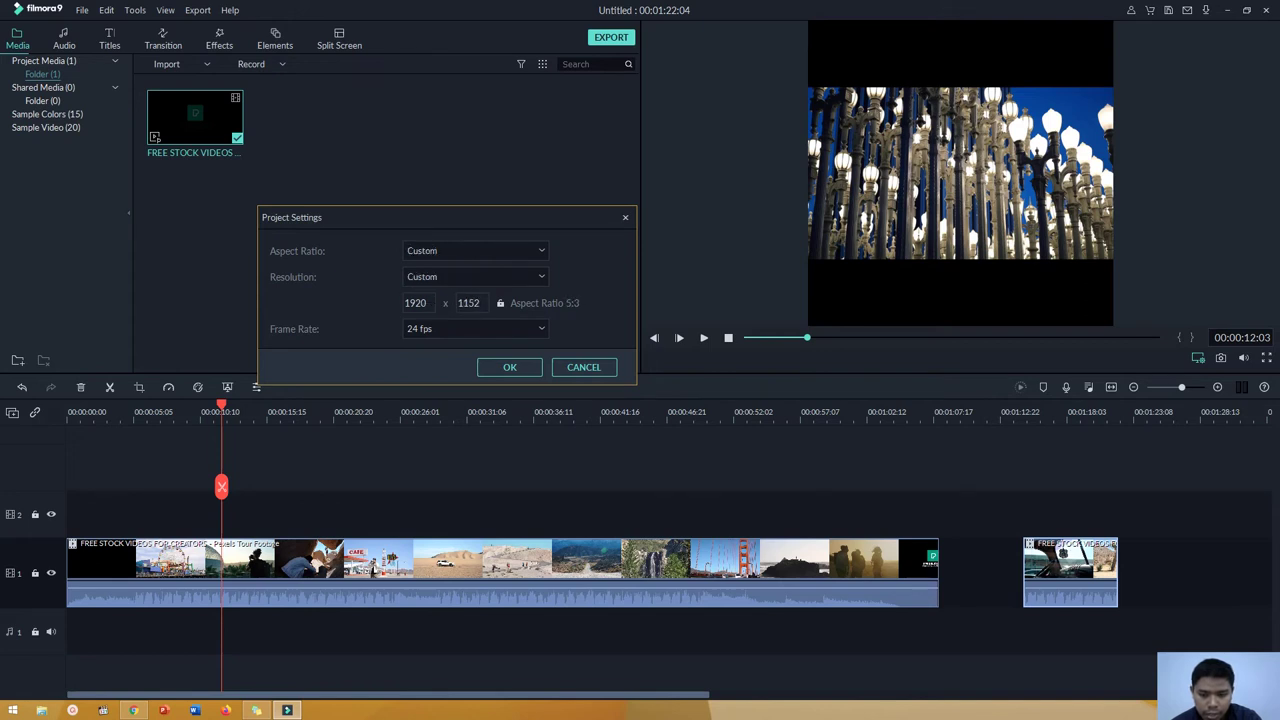
Try resetting the aspect ratio to 16:9 (Widescreen) and entering a custom resolution width of 1976.
left_click(455, 253)
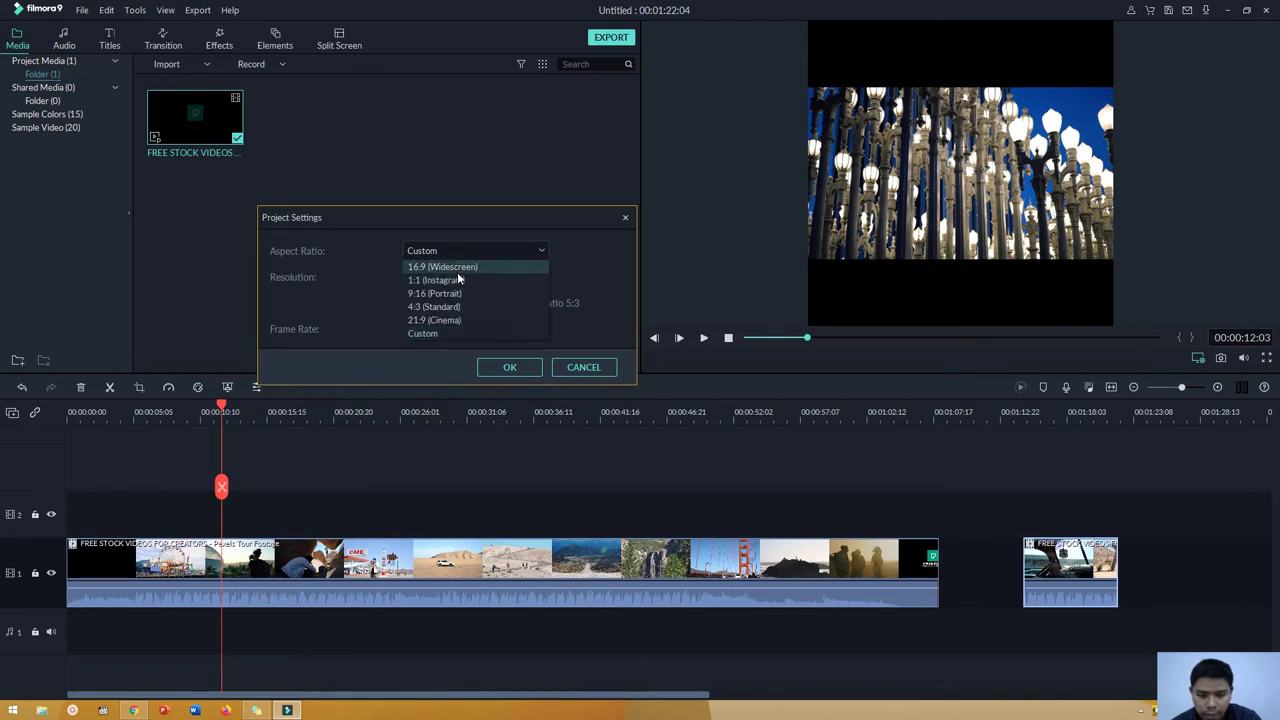
left_click(457, 272)
left_click_drag(510, 224, 516, 211)
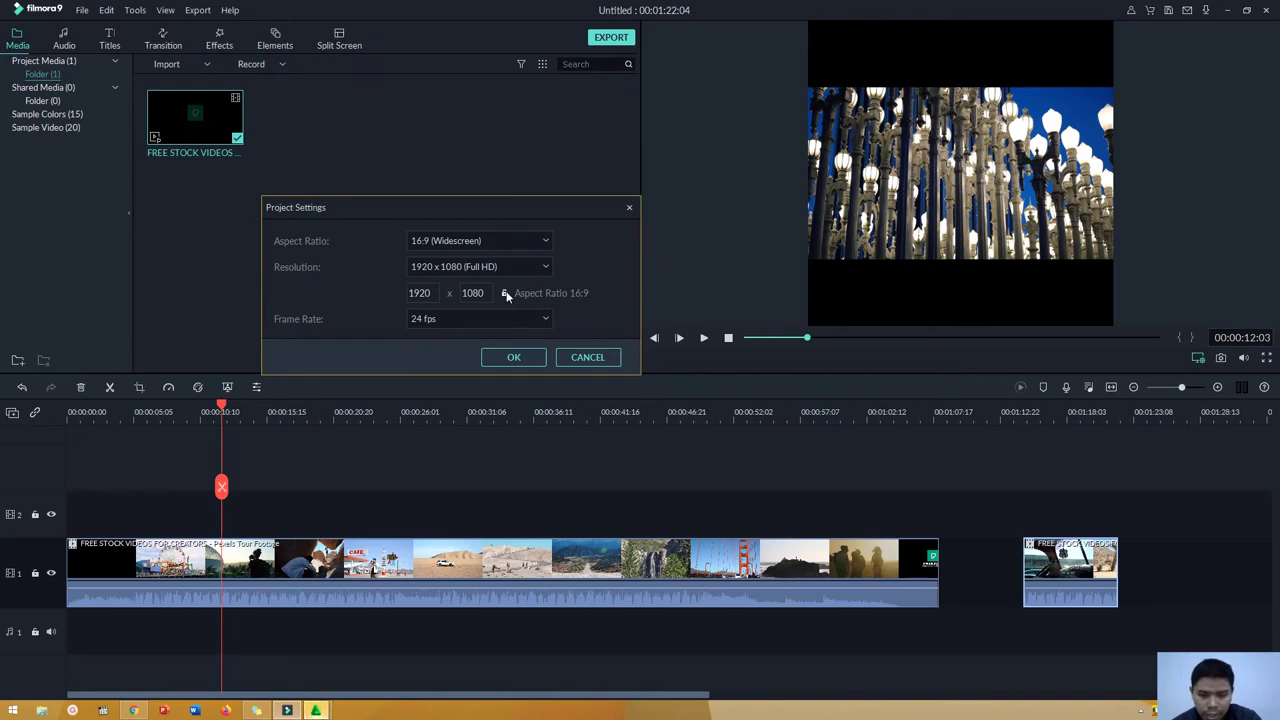
type("21541976")
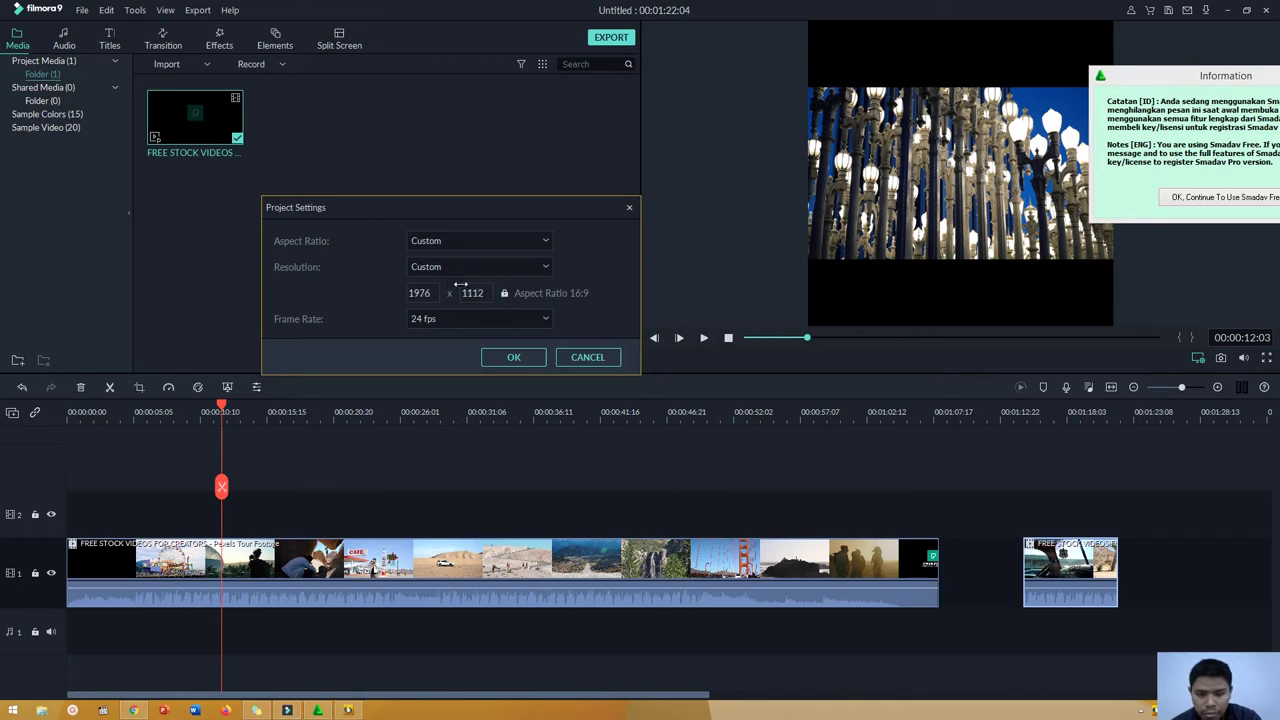
Look through the available project frame rates, discard the project settings changes and dismiss the antivirus notice.
left_click(463, 320)
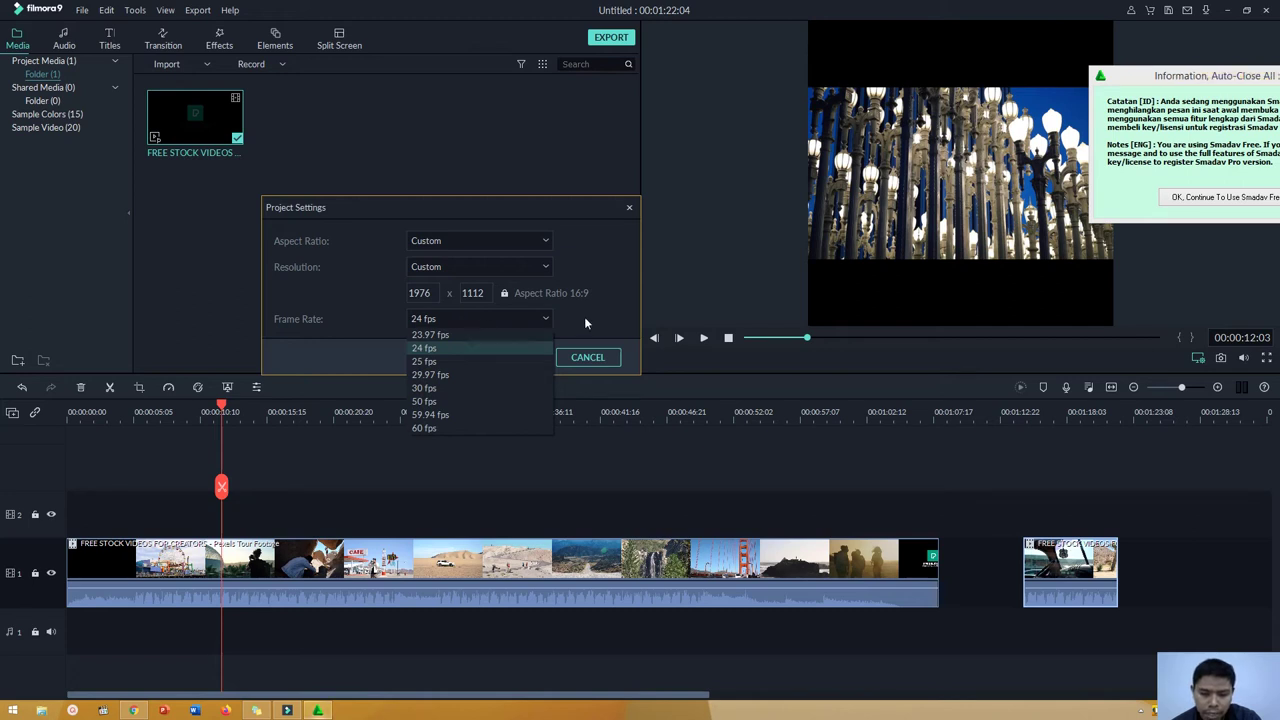
left_click(584, 316)
left_click(488, 317)
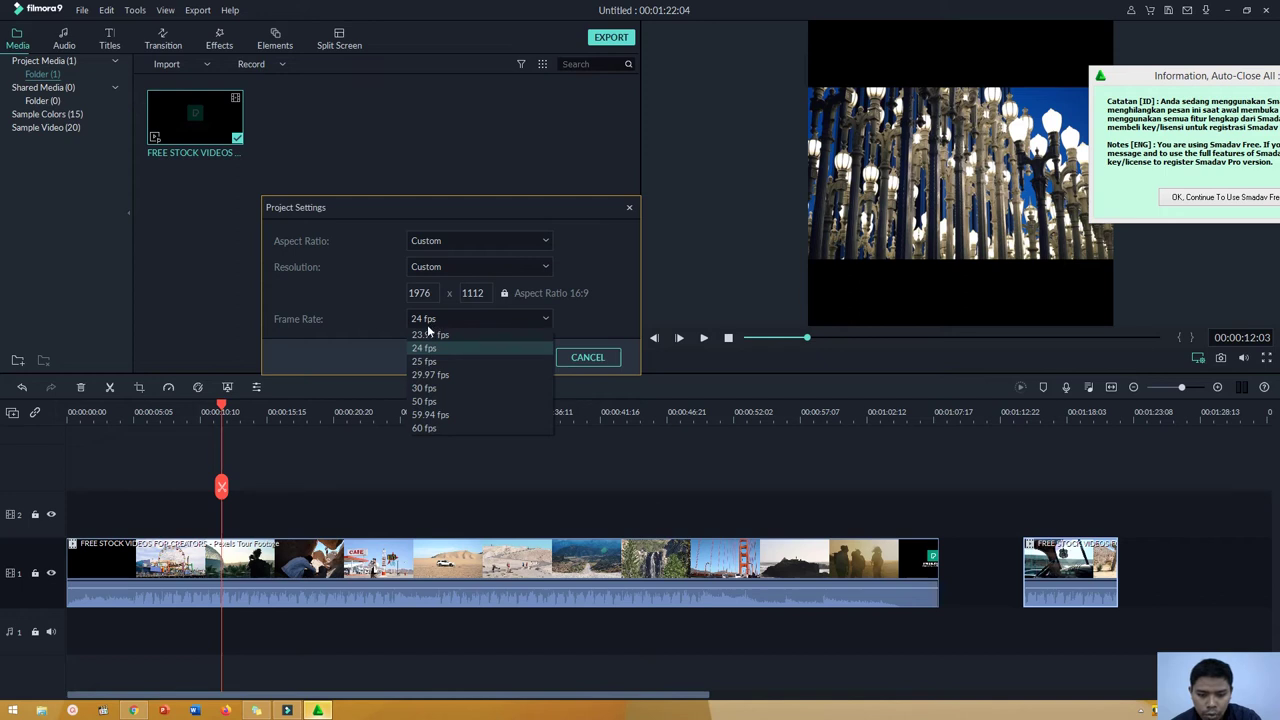
left_click(535, 320)
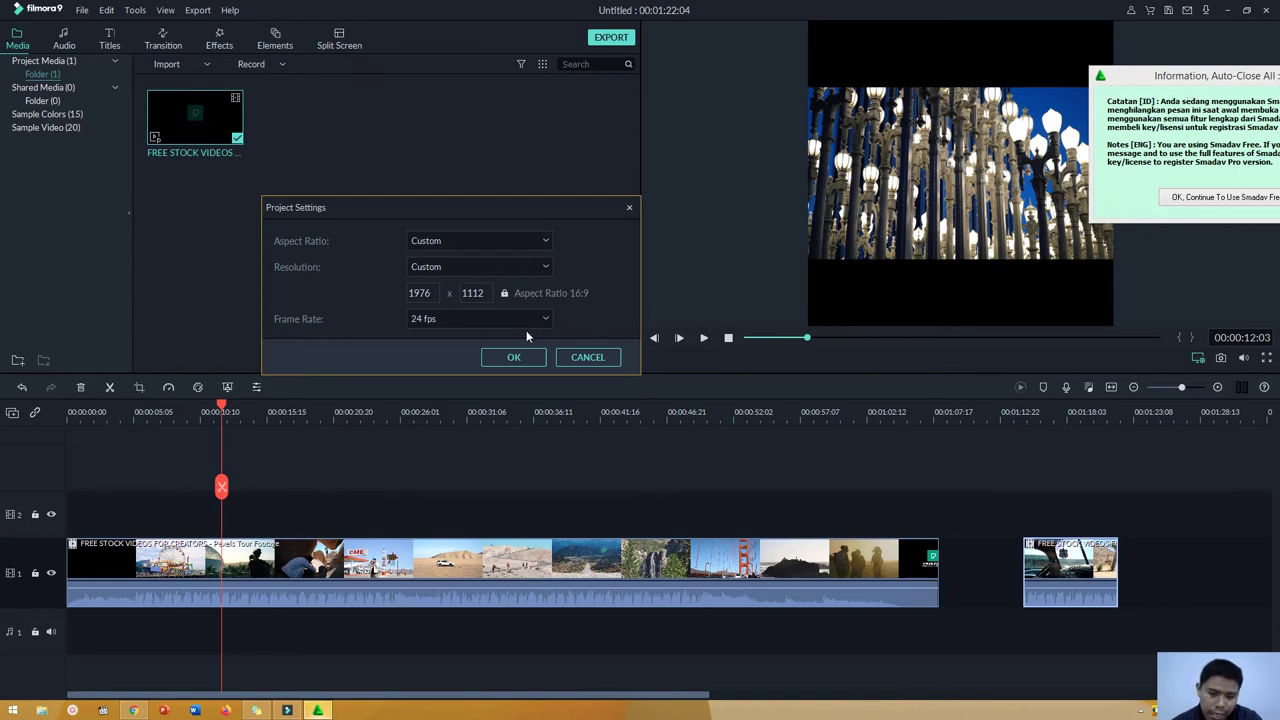
left_click(570, 358)
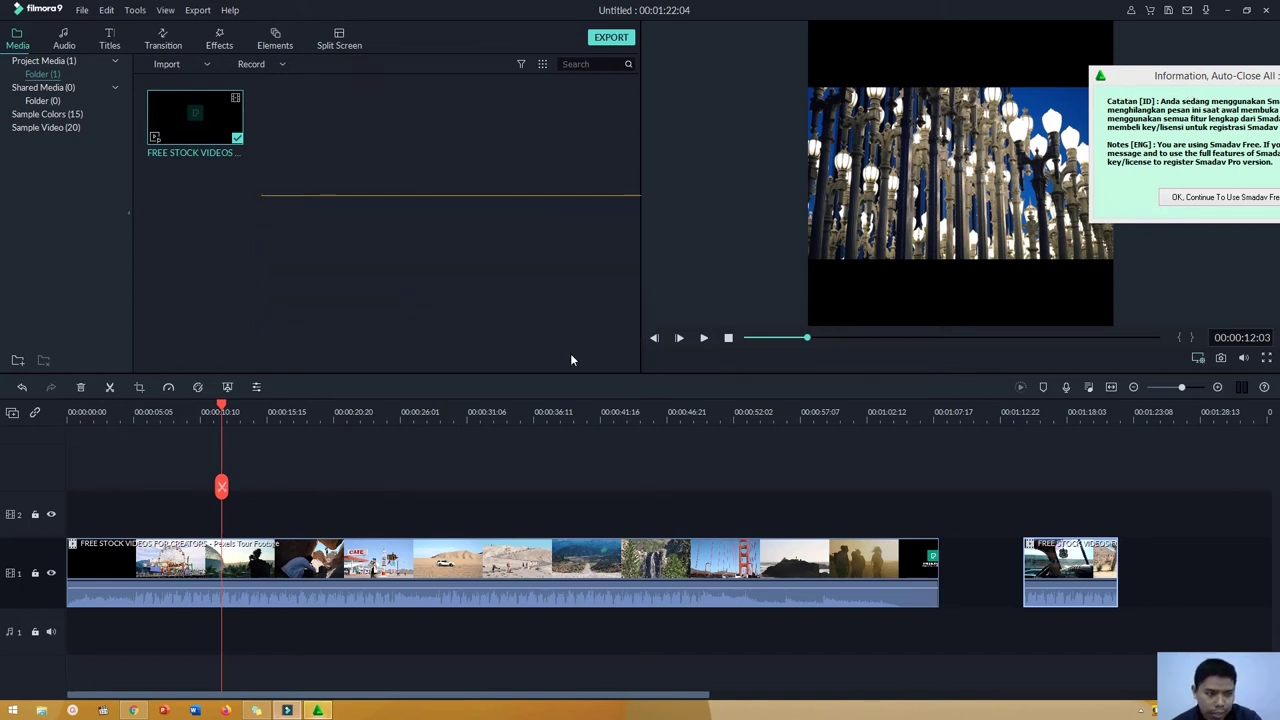
left_click(1234, 74)
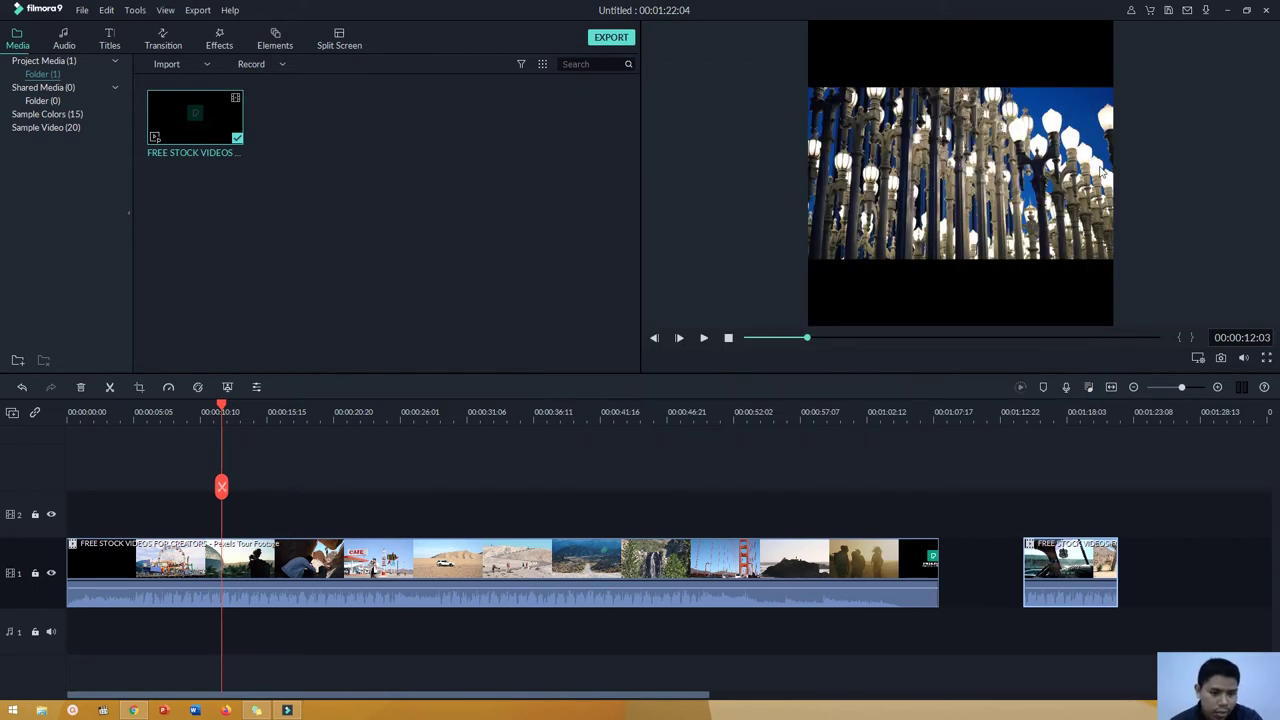
Change the project aspect ratio to 16:9 (Widescreen) with a 1920 x 1080 (Full HD) resolution.
mouse_move(1186, 392)
left_mouse_down()
mouse_move(1171, 388)
mouse_move(1203, 388)
mouse_move(1193, 392)
left_mouse_up()
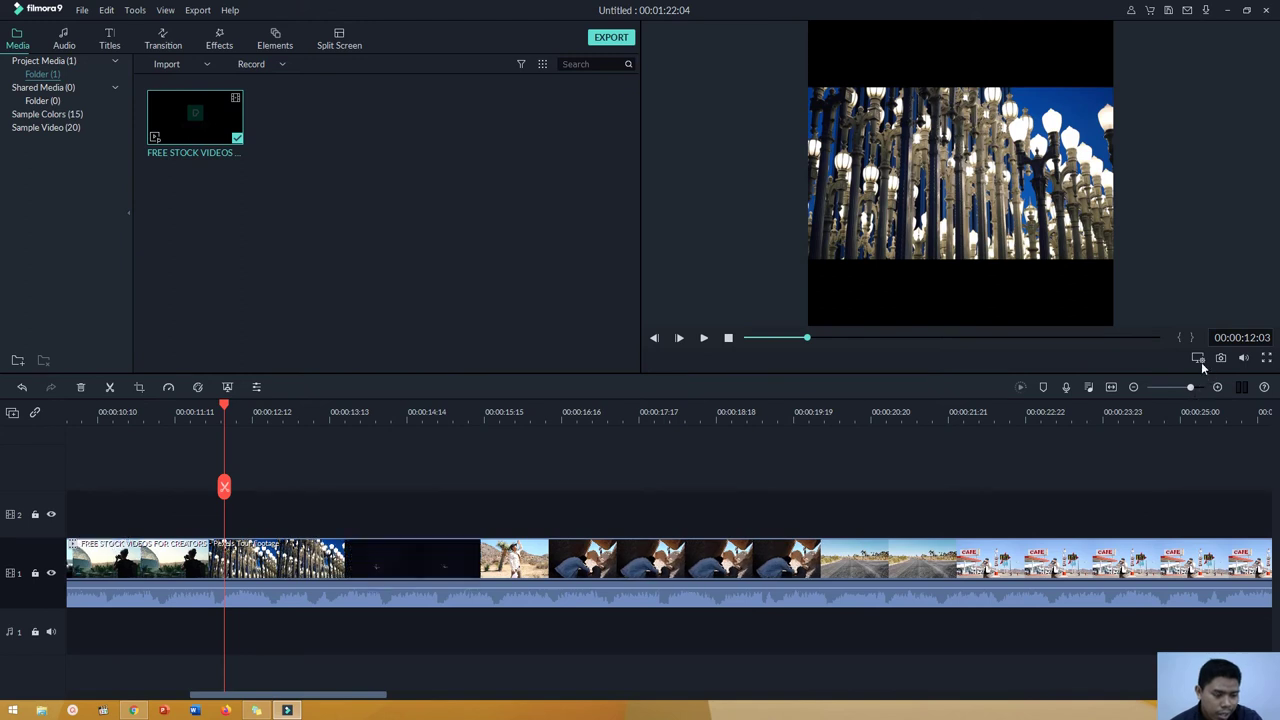
left_click(1199, 358)
mouse_move(1202, 395)
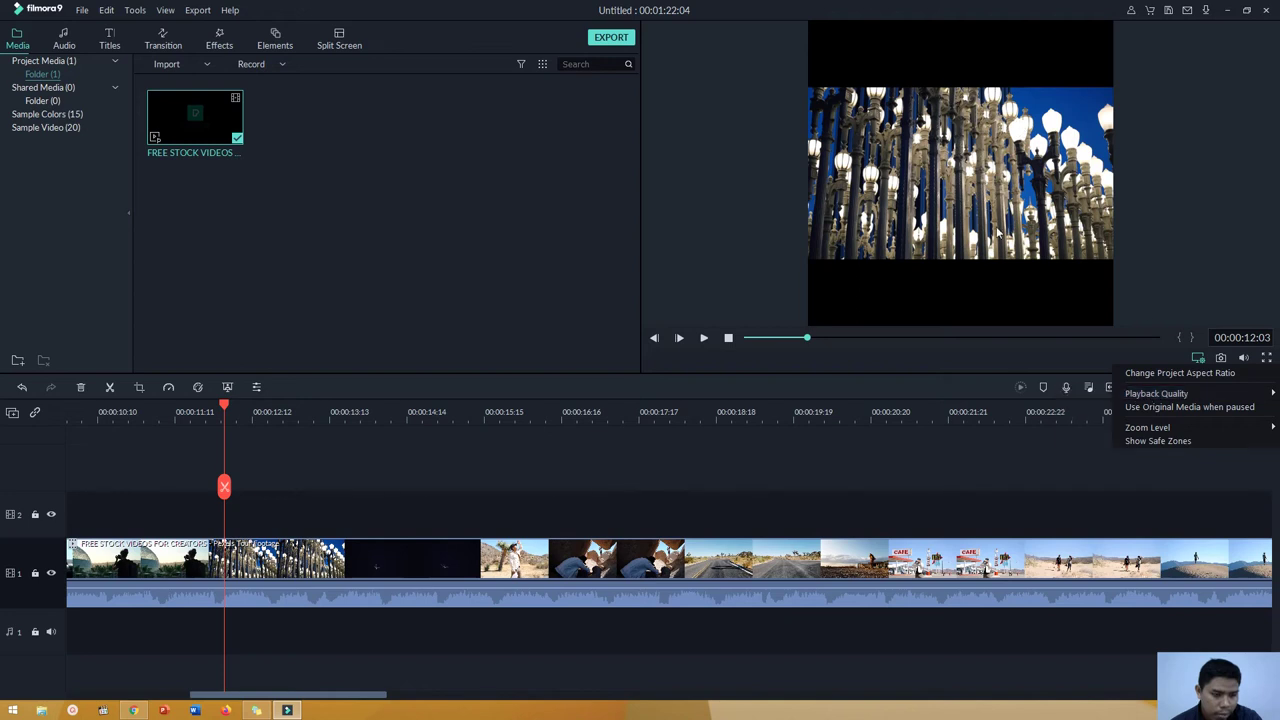
left_click(1206, 374)
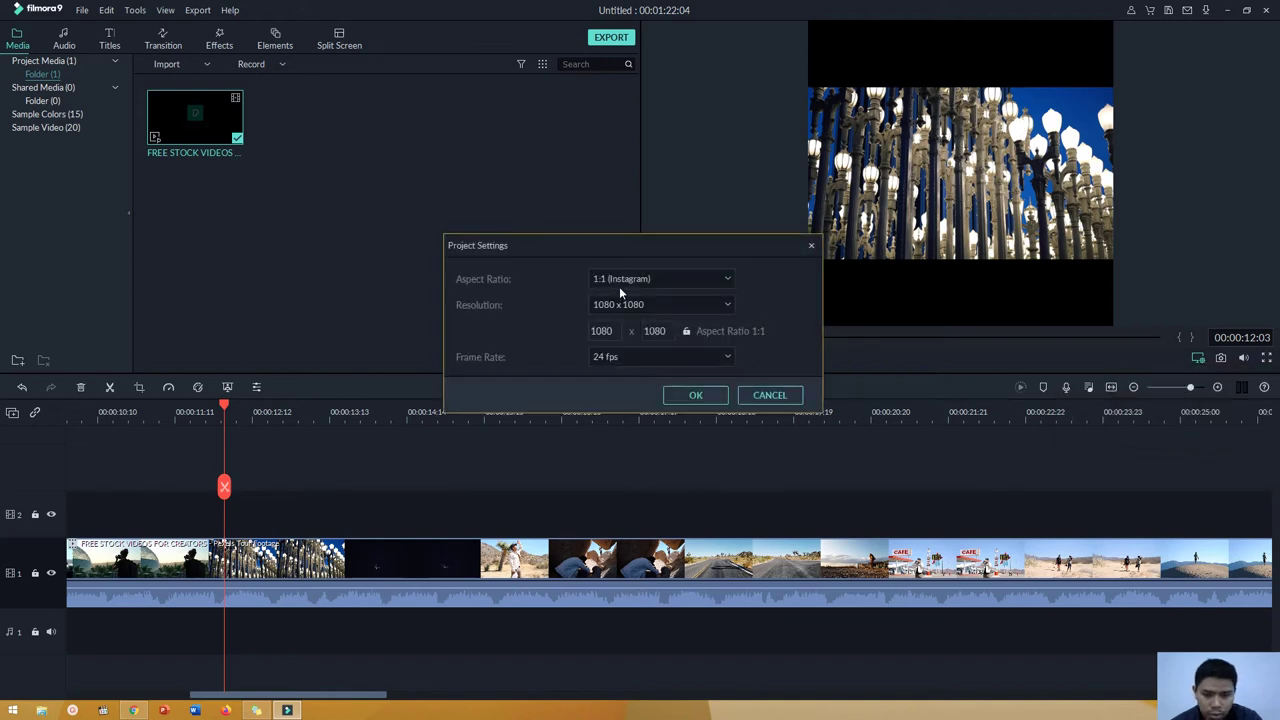
left_click(622, 284)
left_click(630, 294)
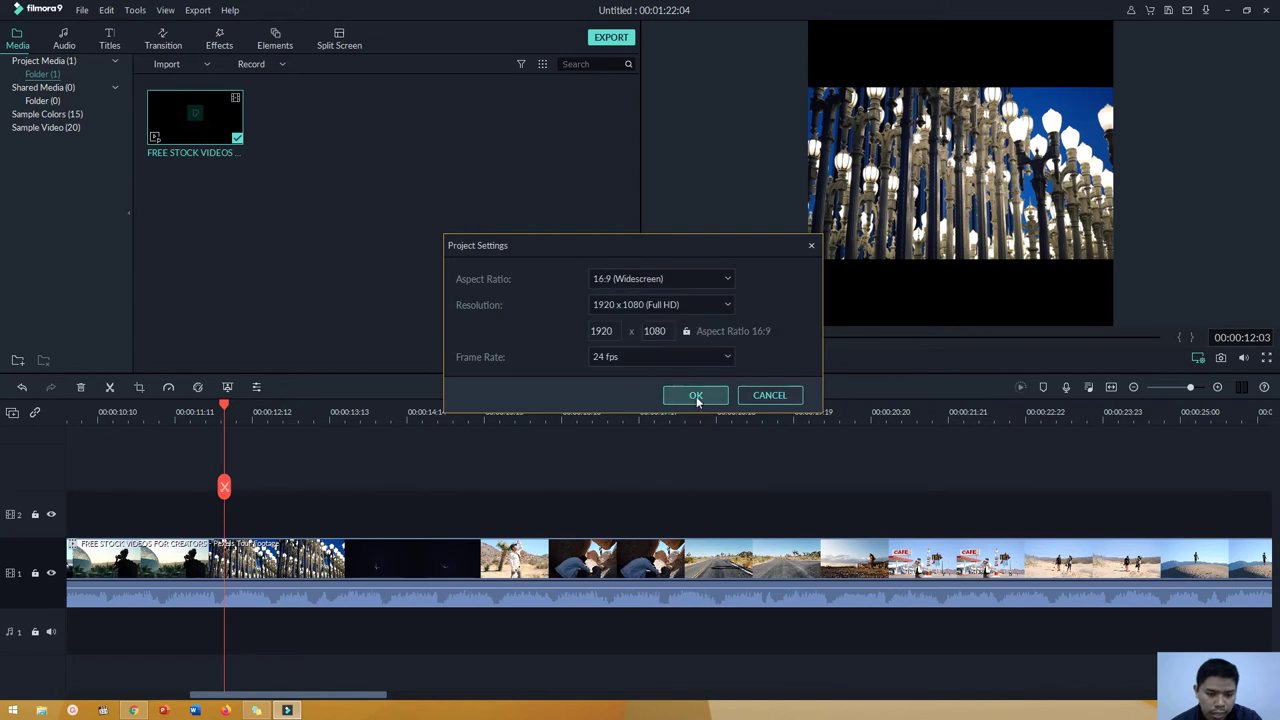
left_click(696, 395)
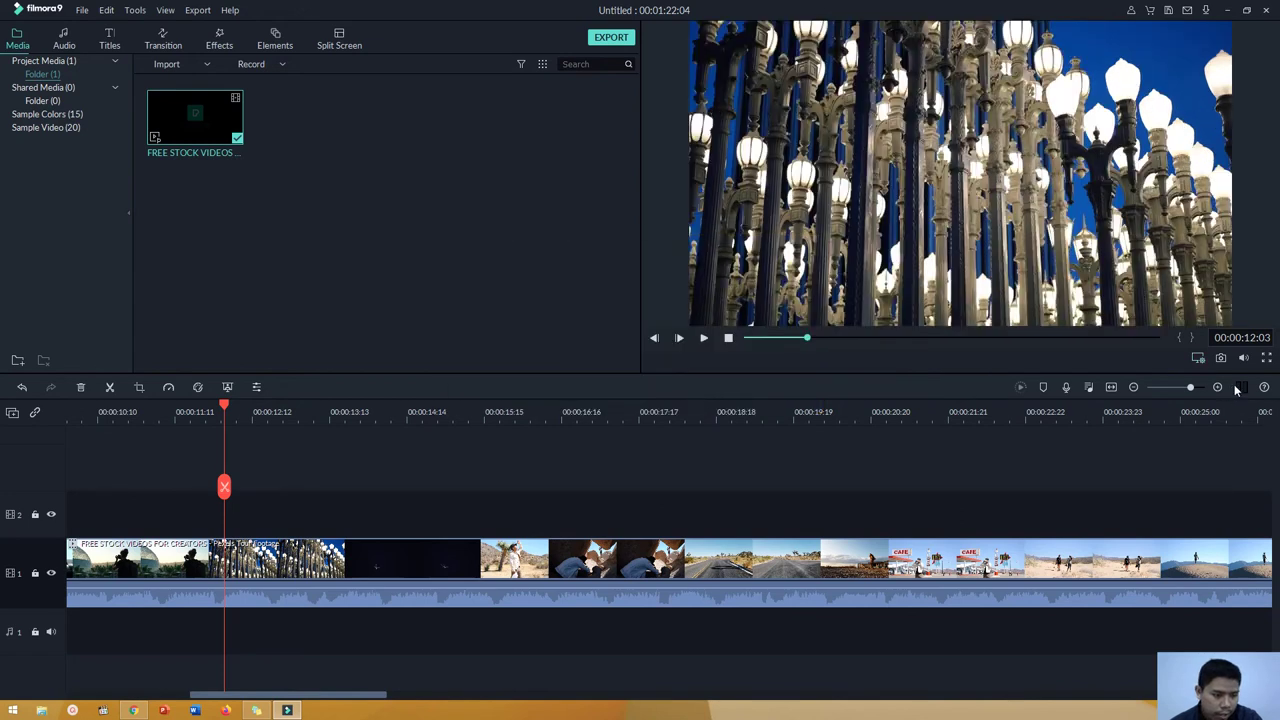
Try playing the timeline footage with the preview playback quality lowered to 1/4, followed by 1/16.
left_click(1199, 360)
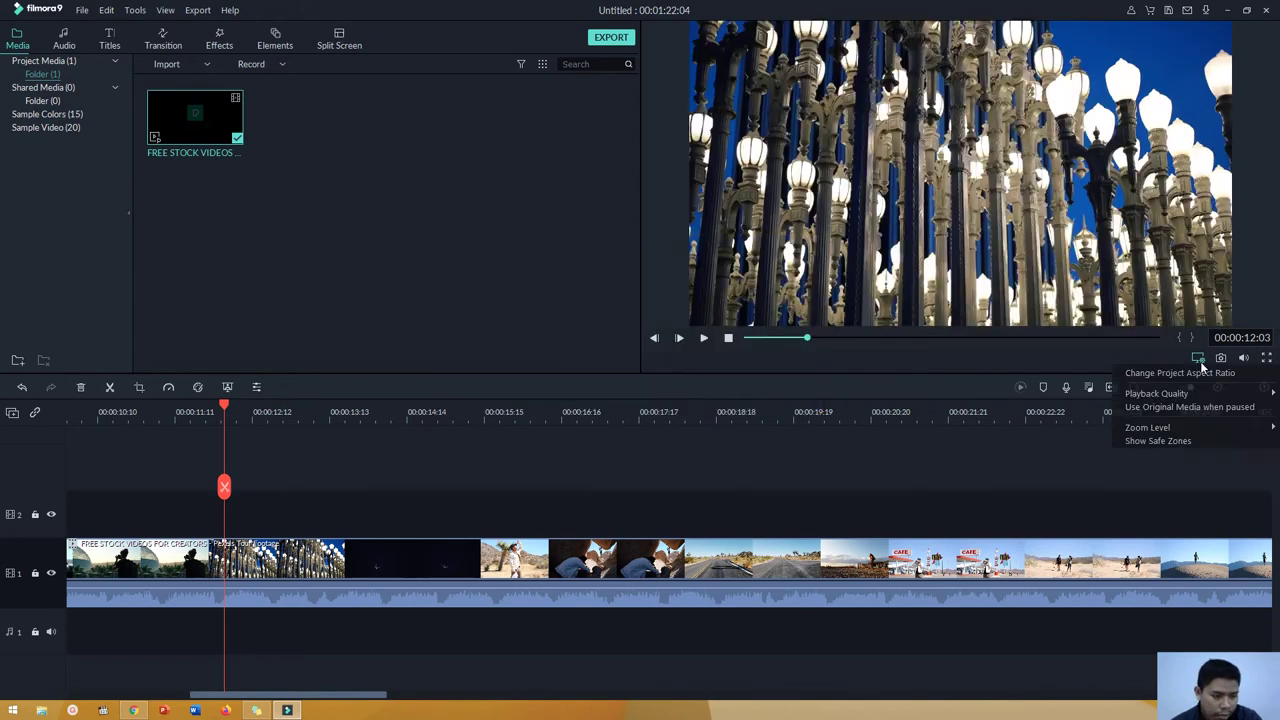
mouse_move(1195, 395)
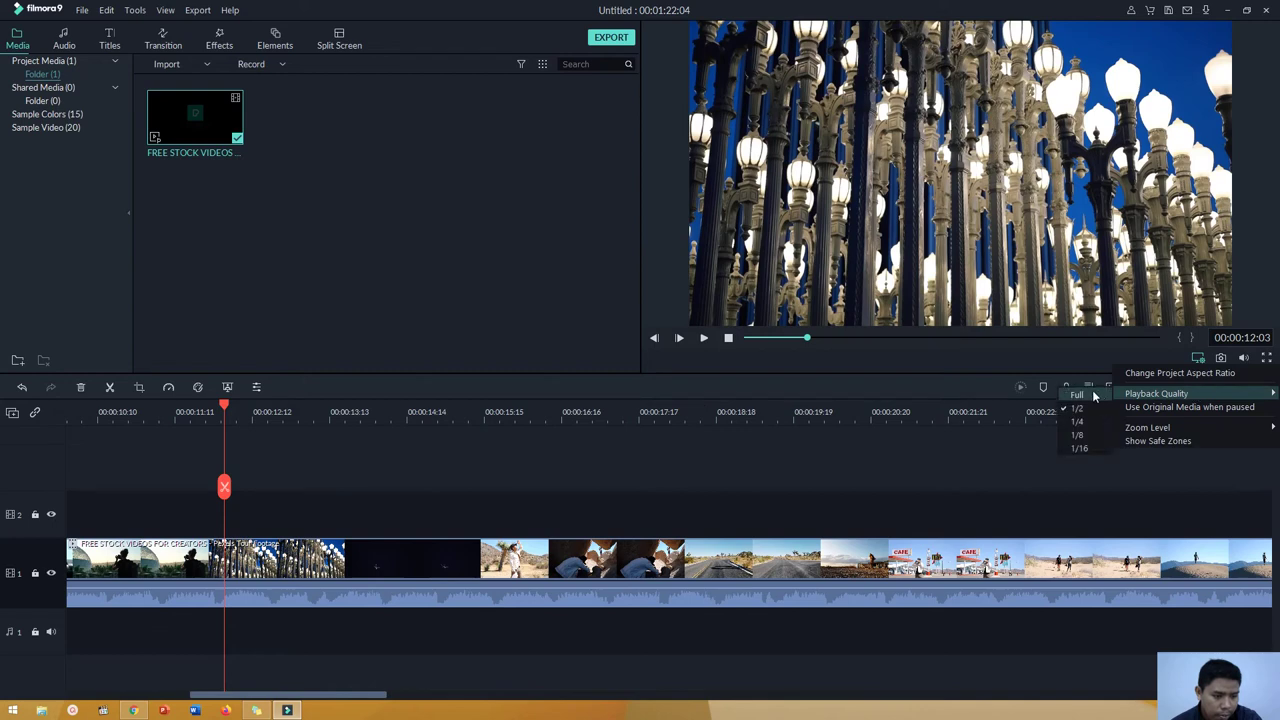
left_click(1088, 422)
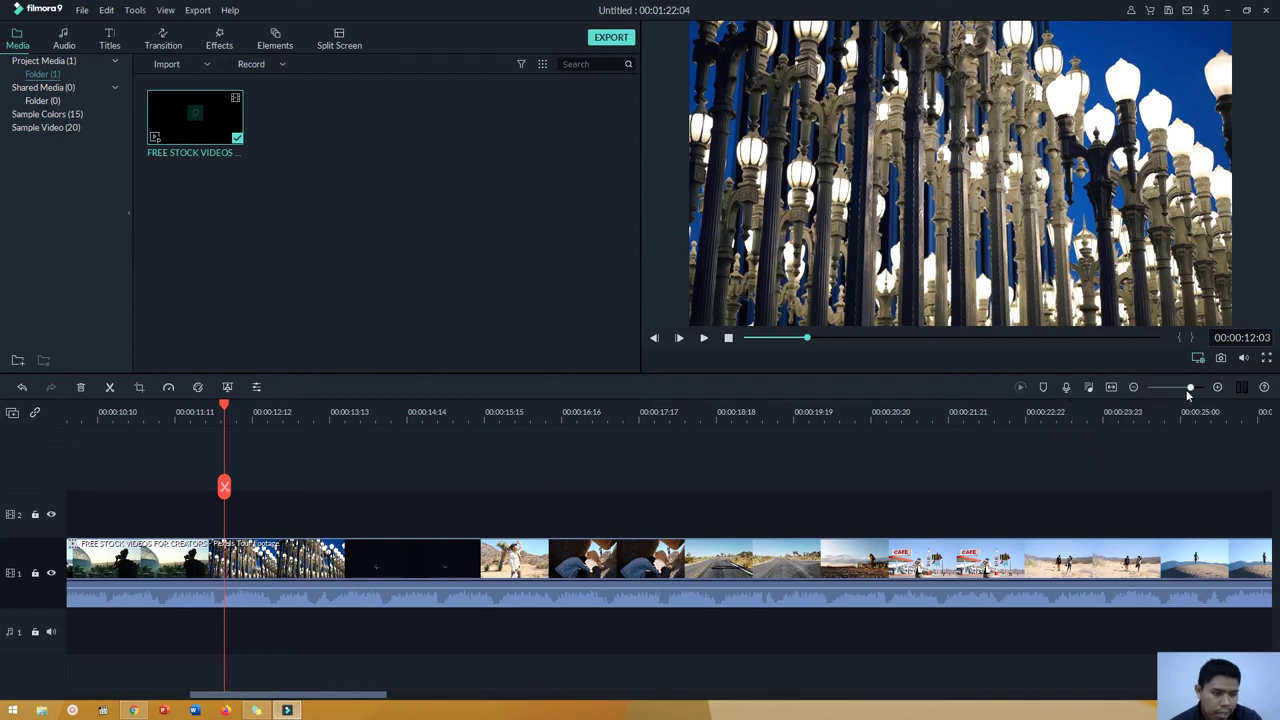
left_click(704, 339)
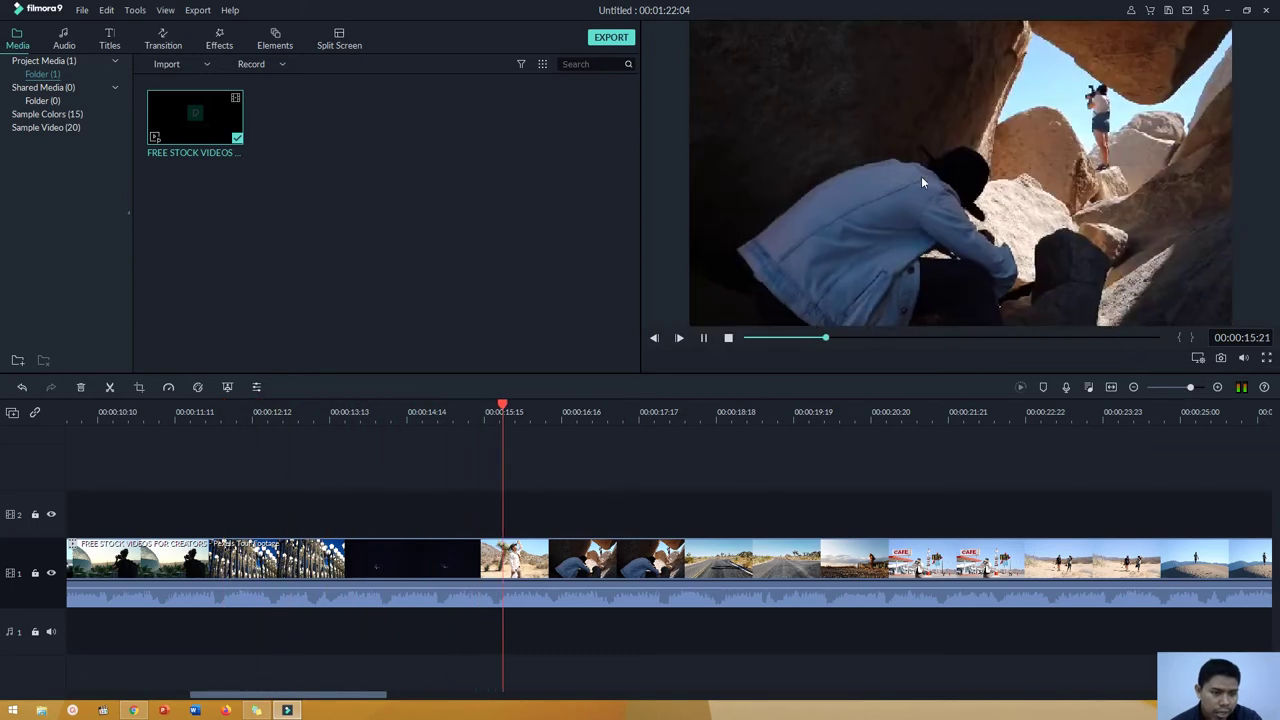
left_click(1199, 358)
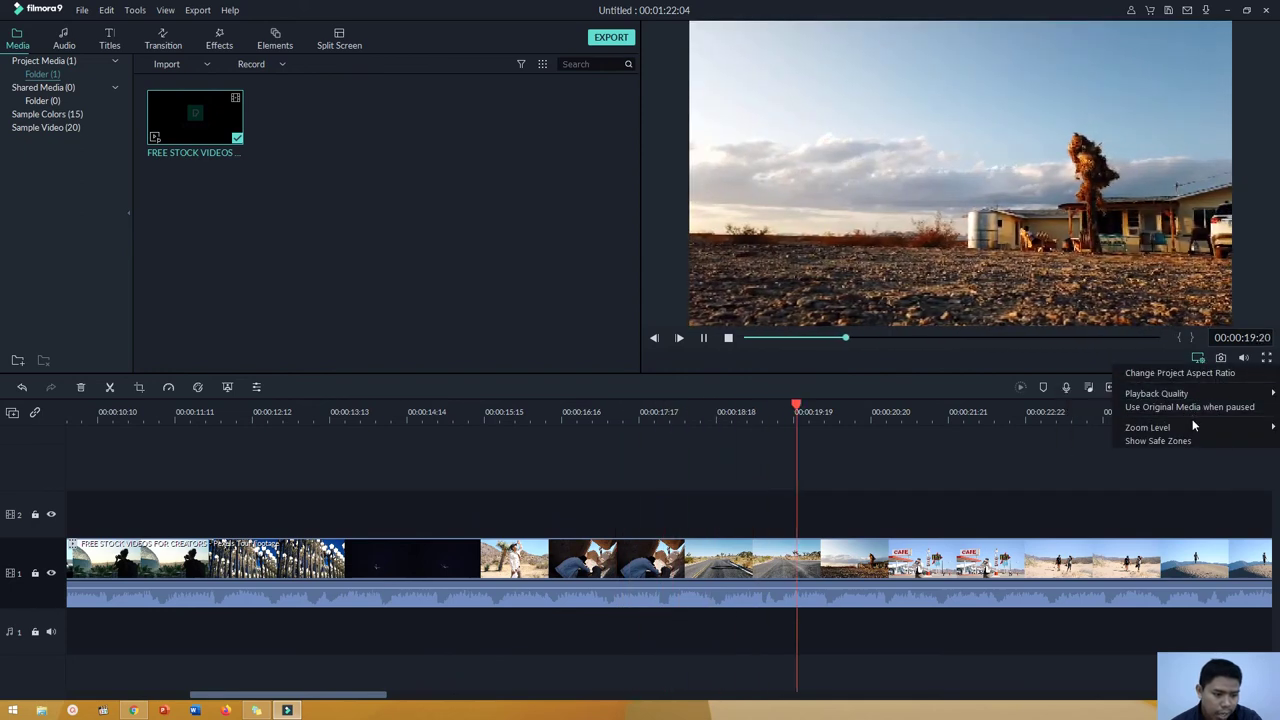
mouse_move(1194, 400)
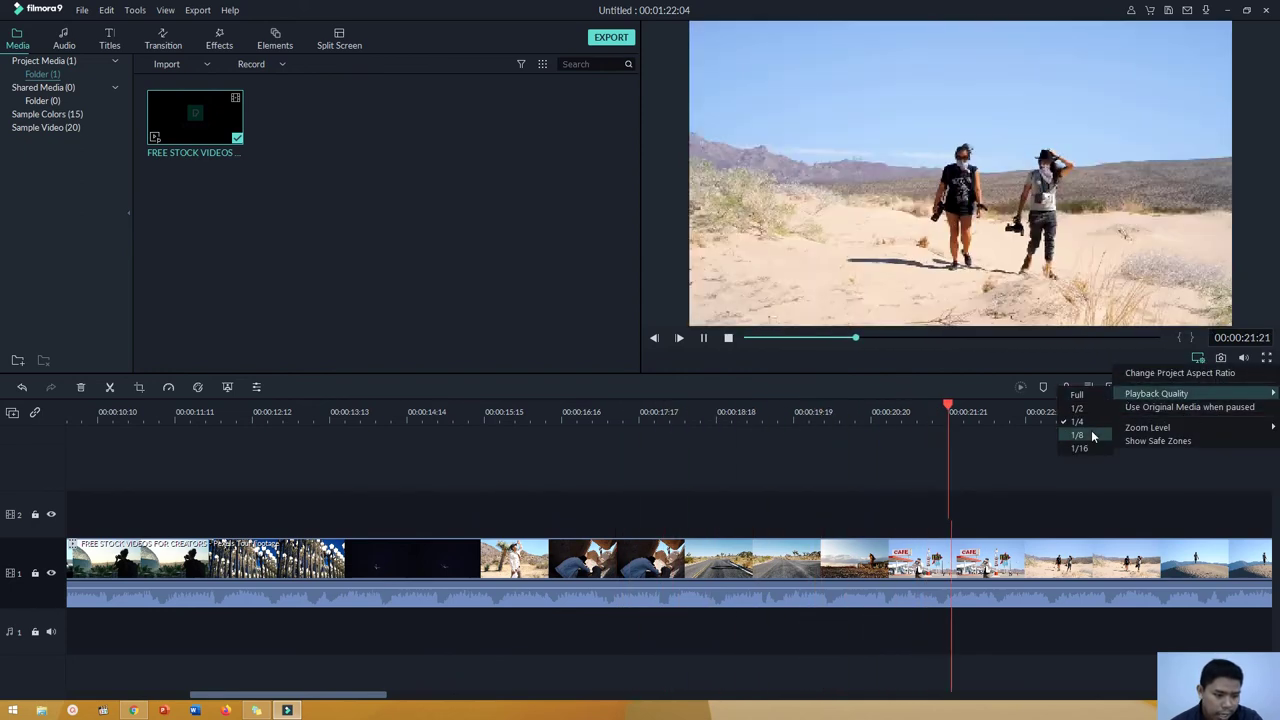
left_click(1090, 450)
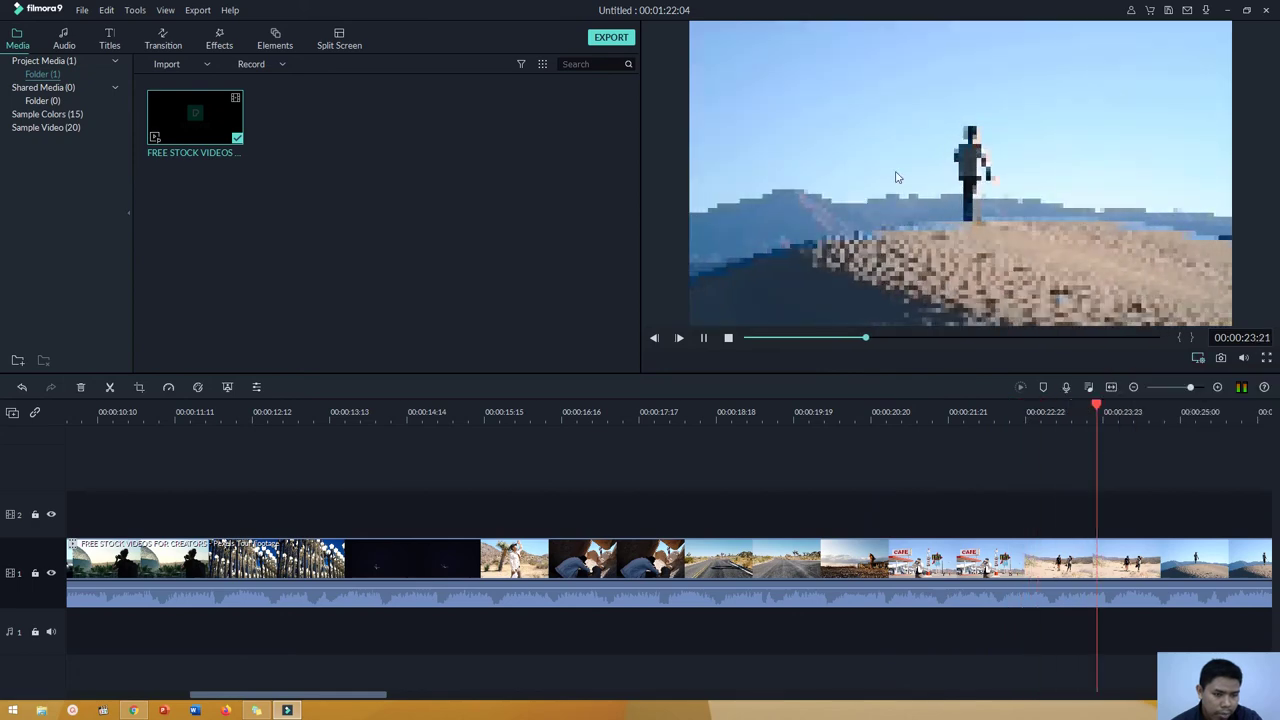
Set the preview playback quality to Full and enable using original media when paused.
left_click(1198, 357)
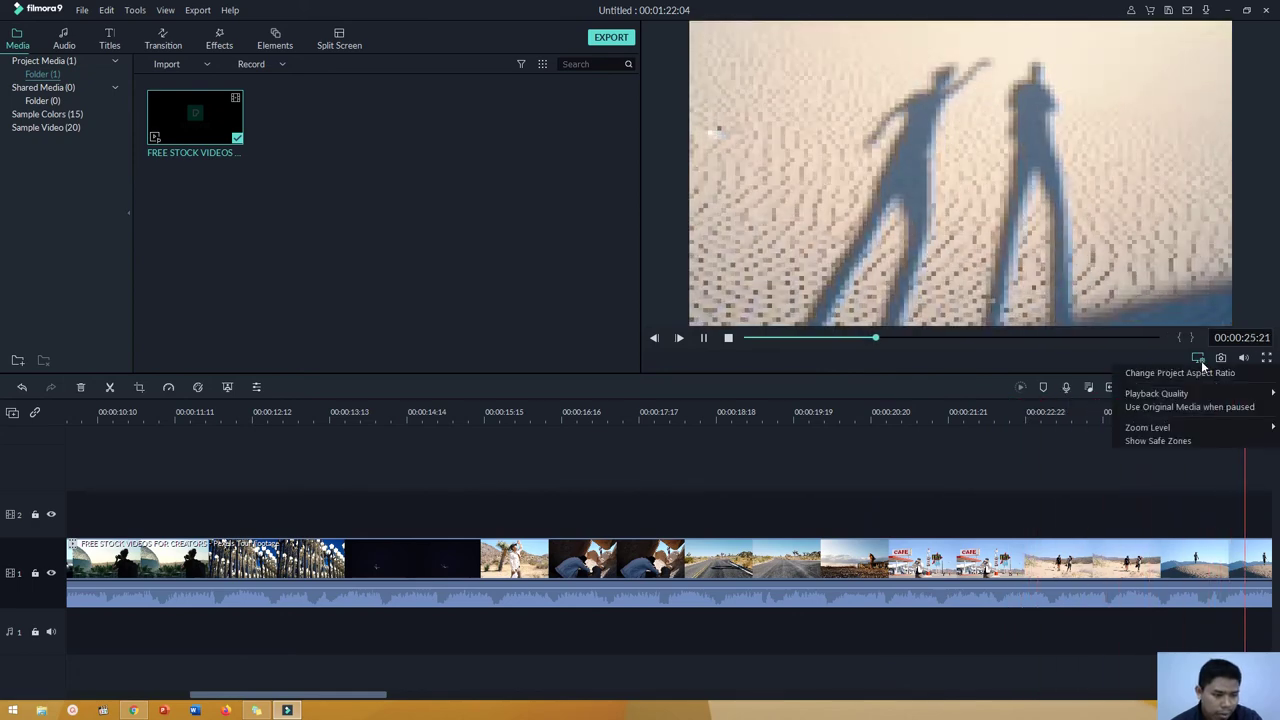
mouse_move(1160, 393)
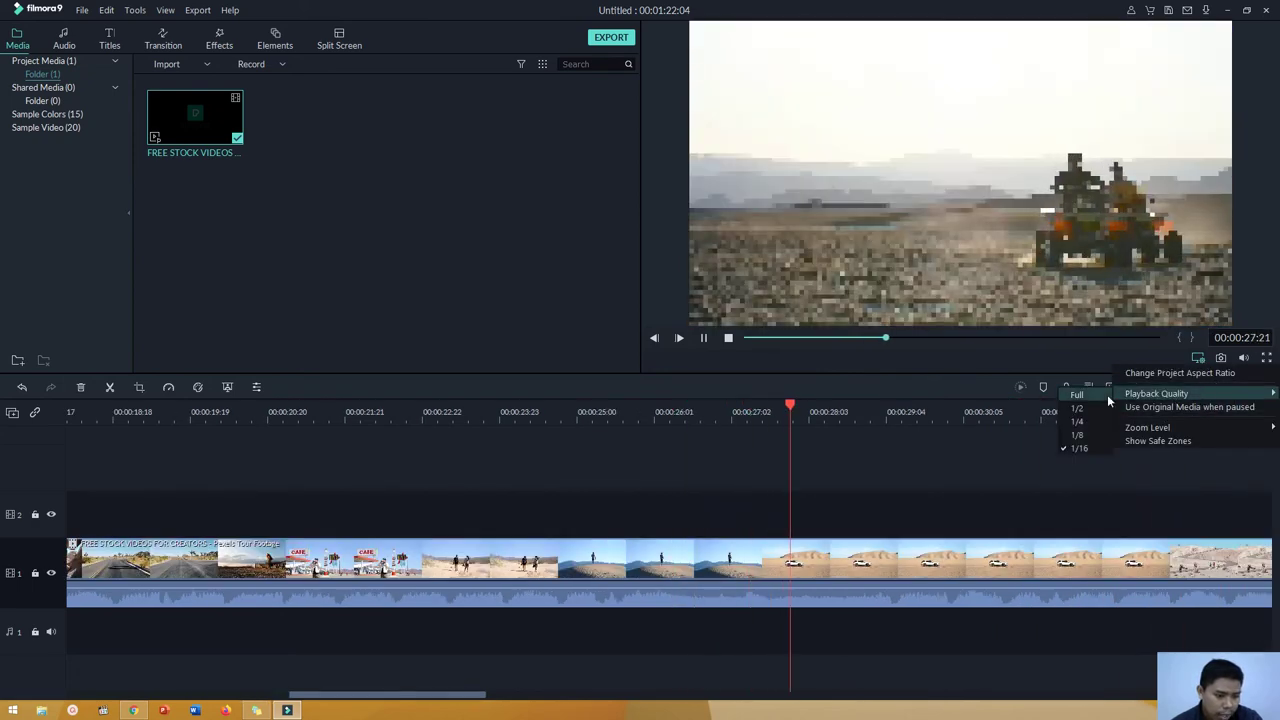
left_click(1092, 396)
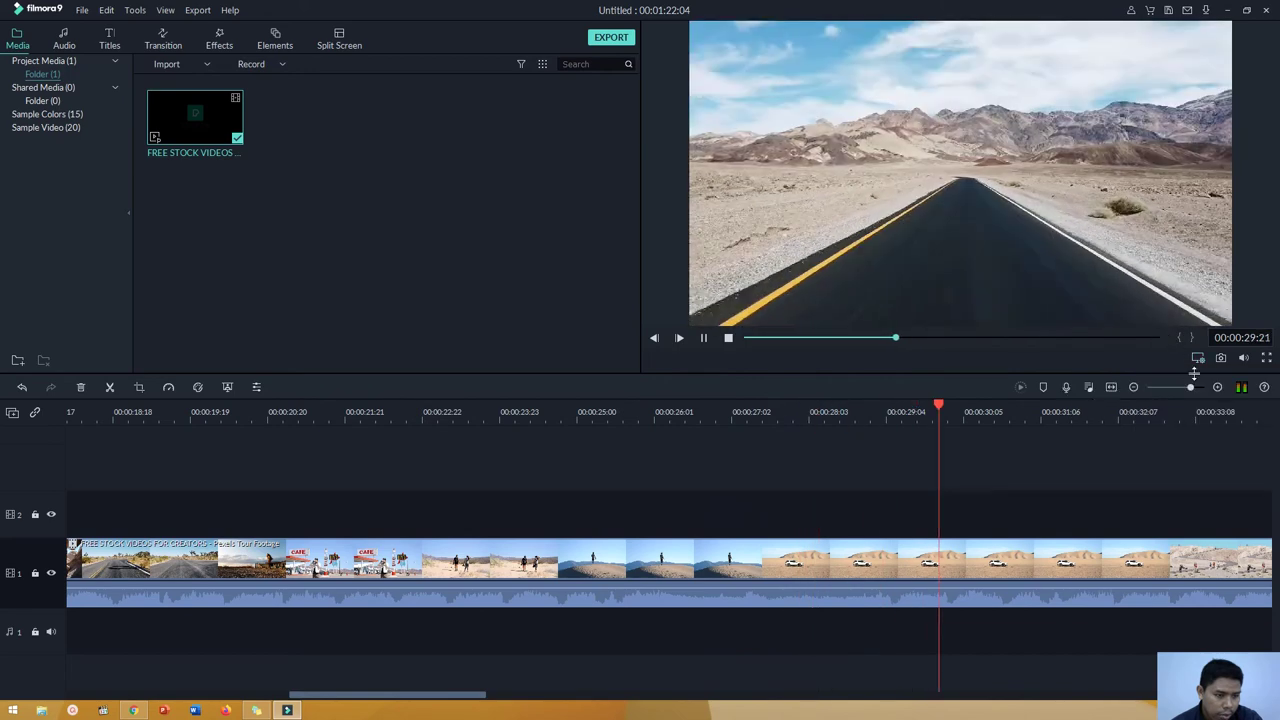
left_click(1200, 358)
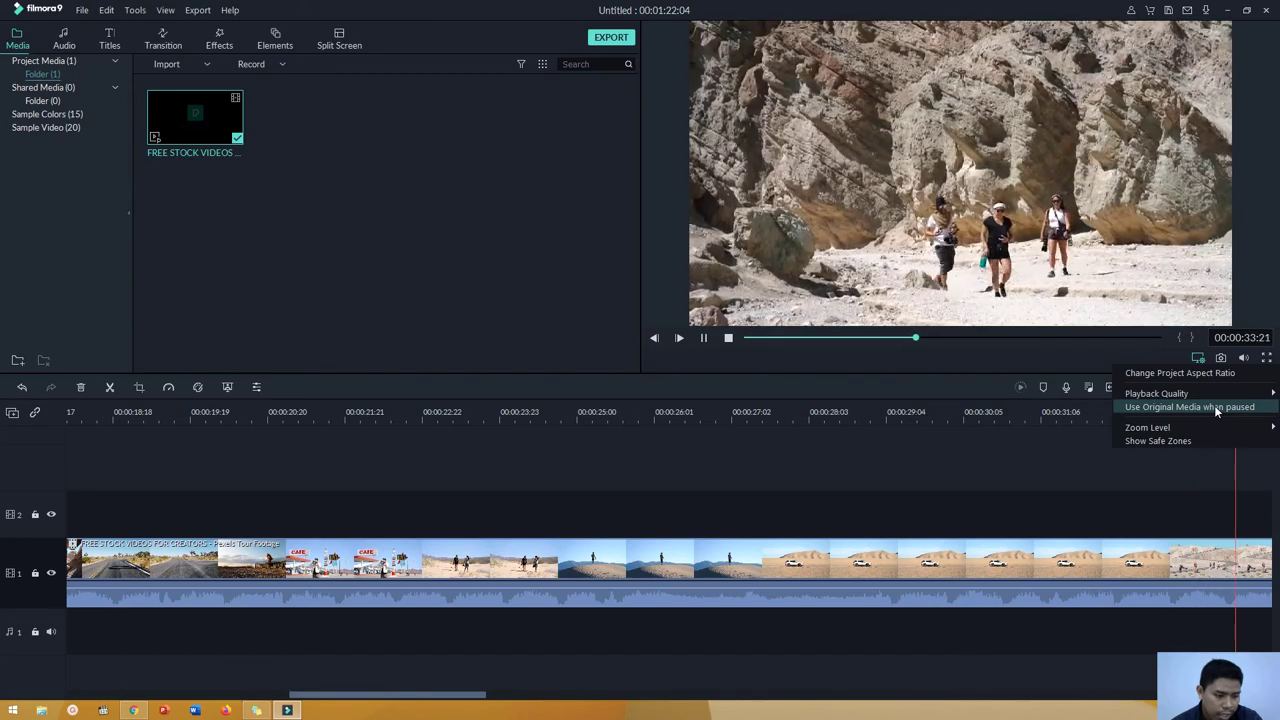
left_click(1207, 406)
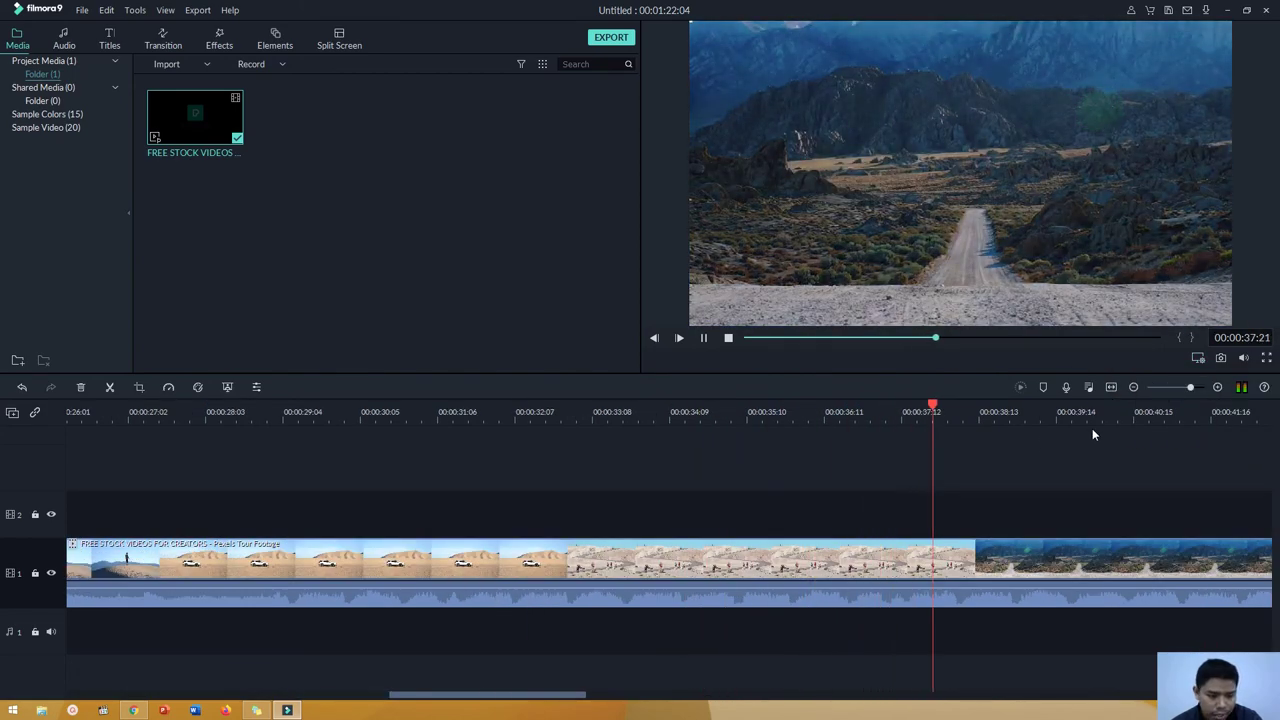
Show the safe zones over the preview and pause the playback.
left_click(1111, 388)
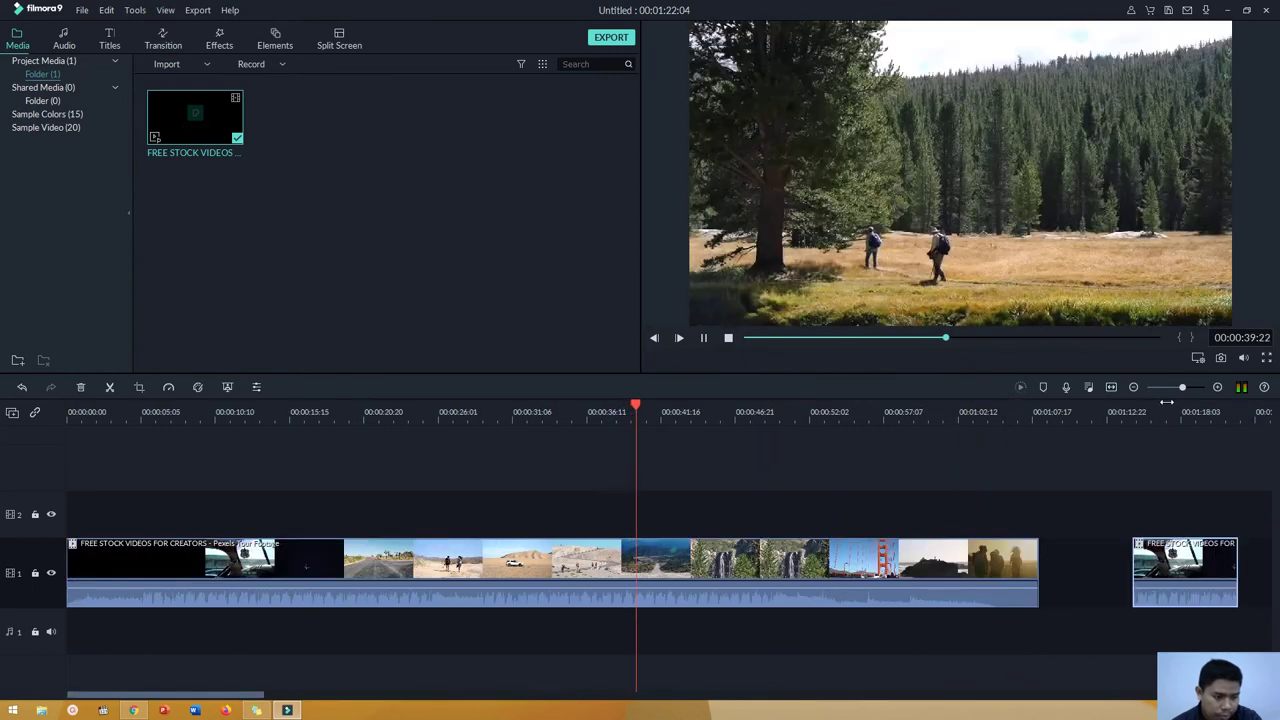
left_click(1203, 356)
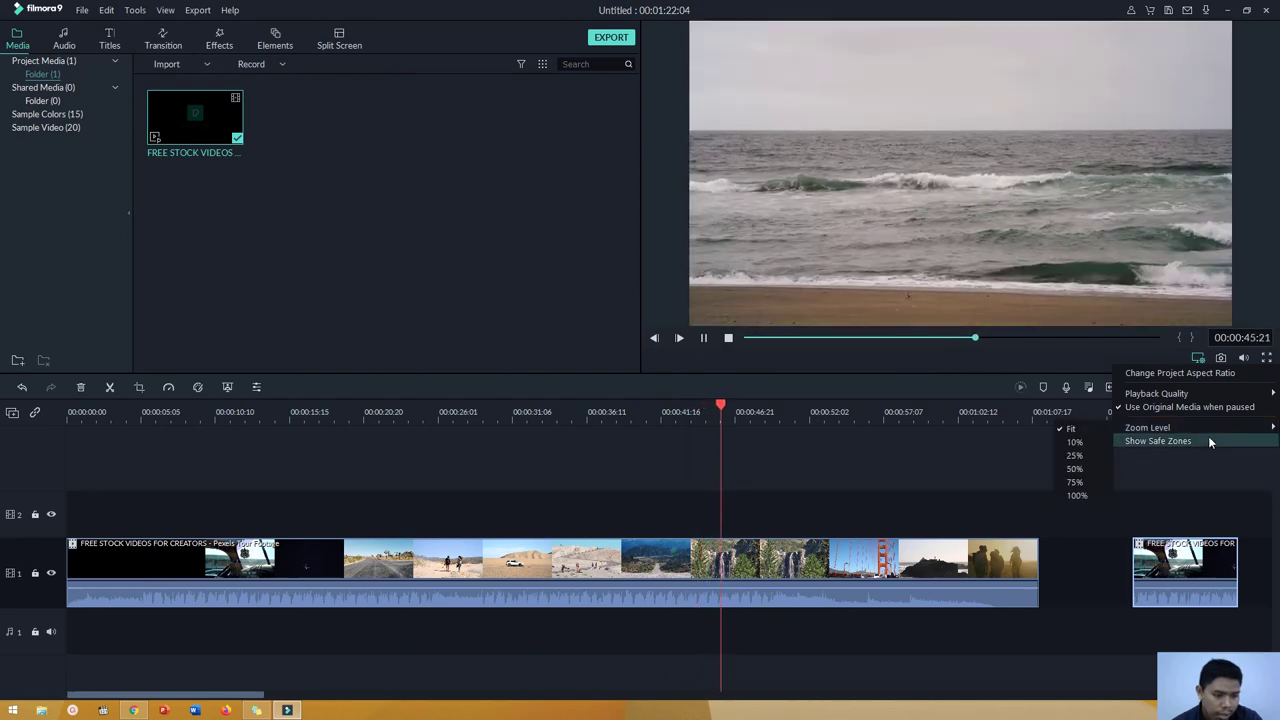
left_click(1208, 441)
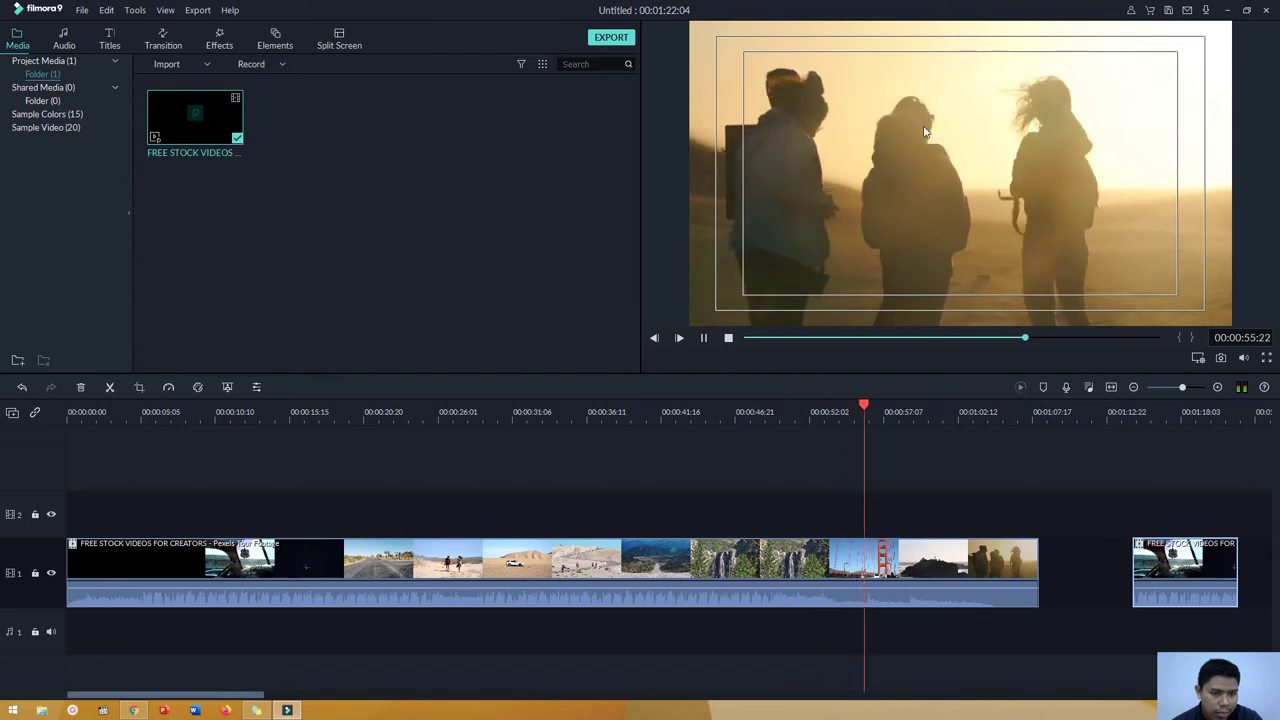
left_click(1198, 357)
left_click(1198, 357)
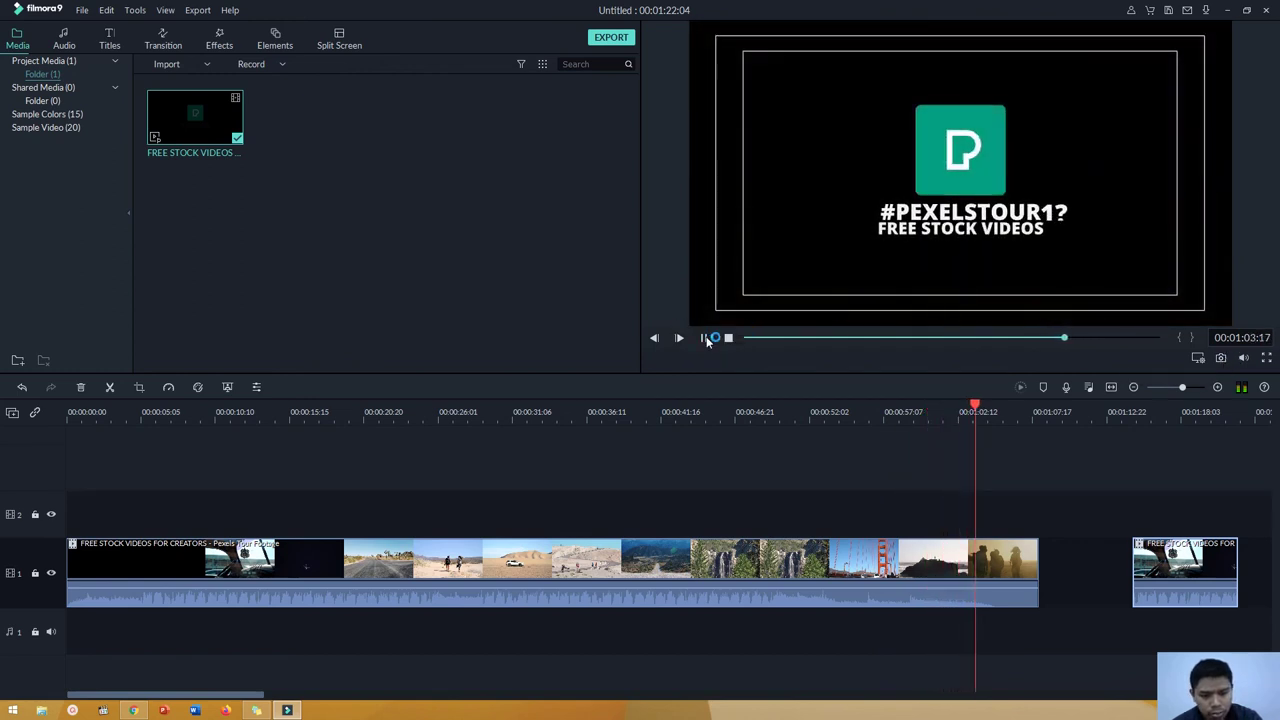
left_click(705, 337)
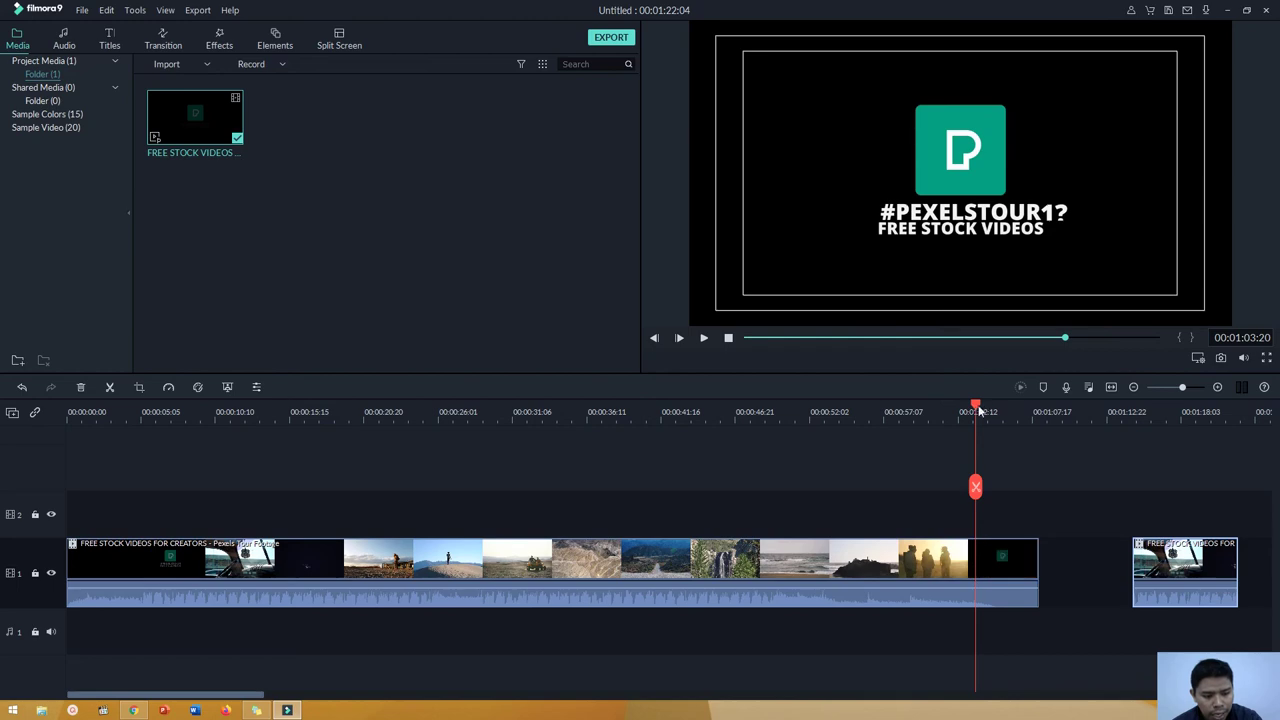
Take a snapshot of the frame at 00:00:36:18 and place it on video track 2 at about 00:00:50.
left_click_drag(975, 406, 591, 419)
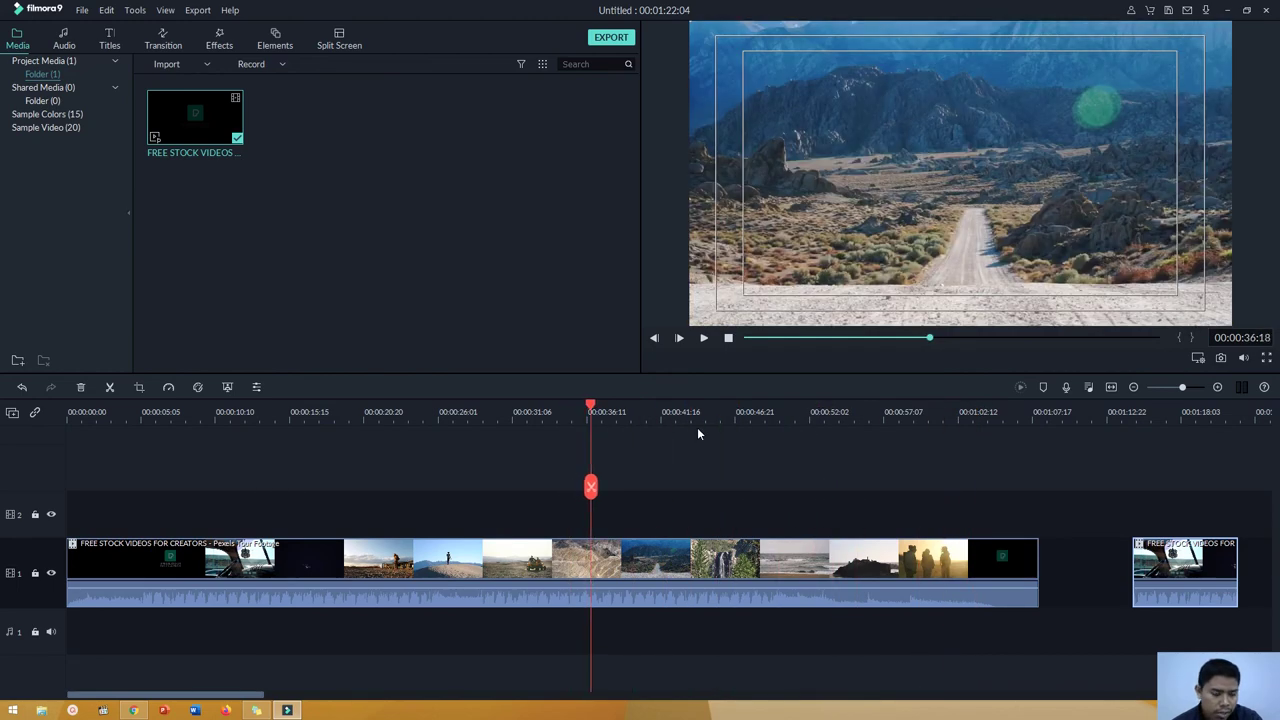
left_click(1221, 362)
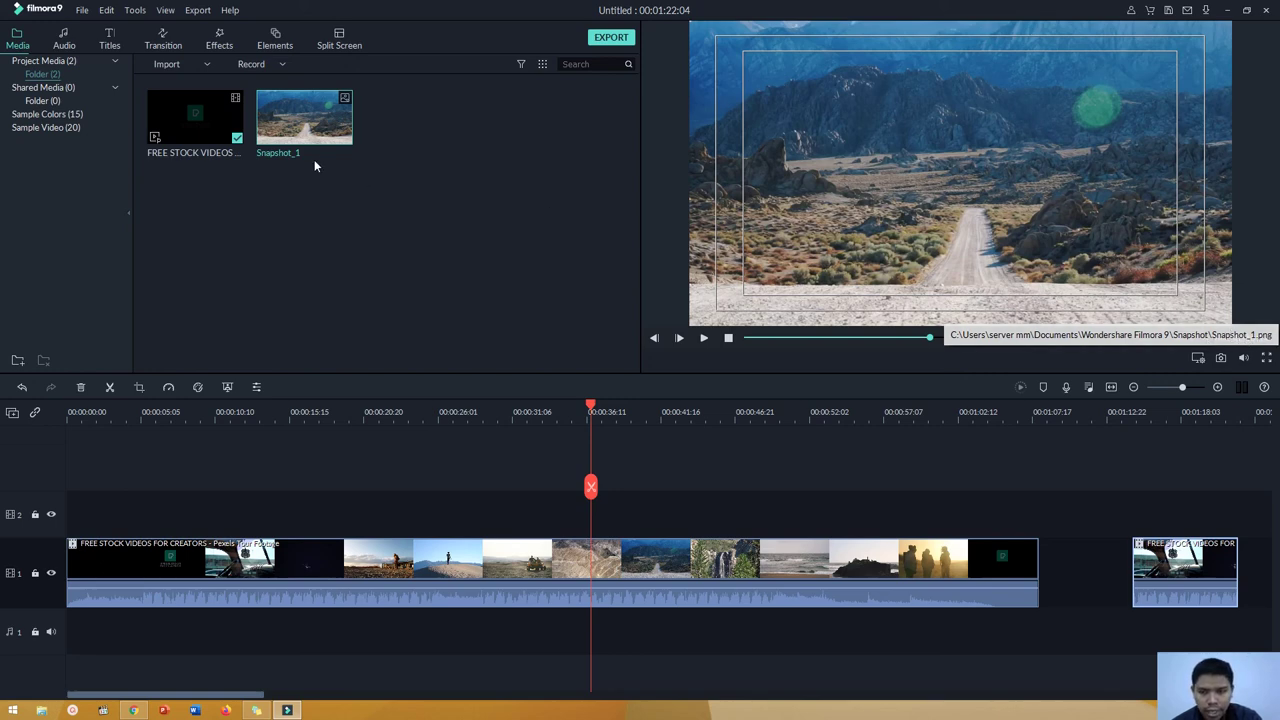
left_click(431, 166)
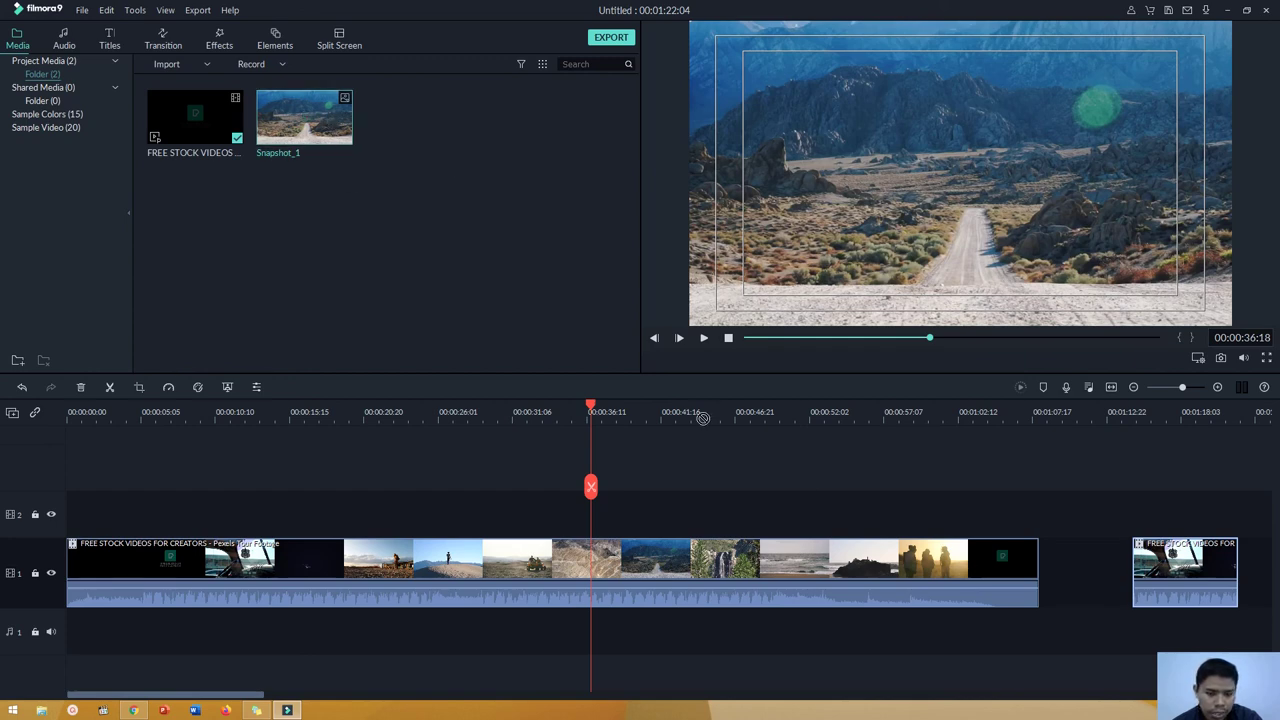
left_click_drag(703, 418, 790, 512)
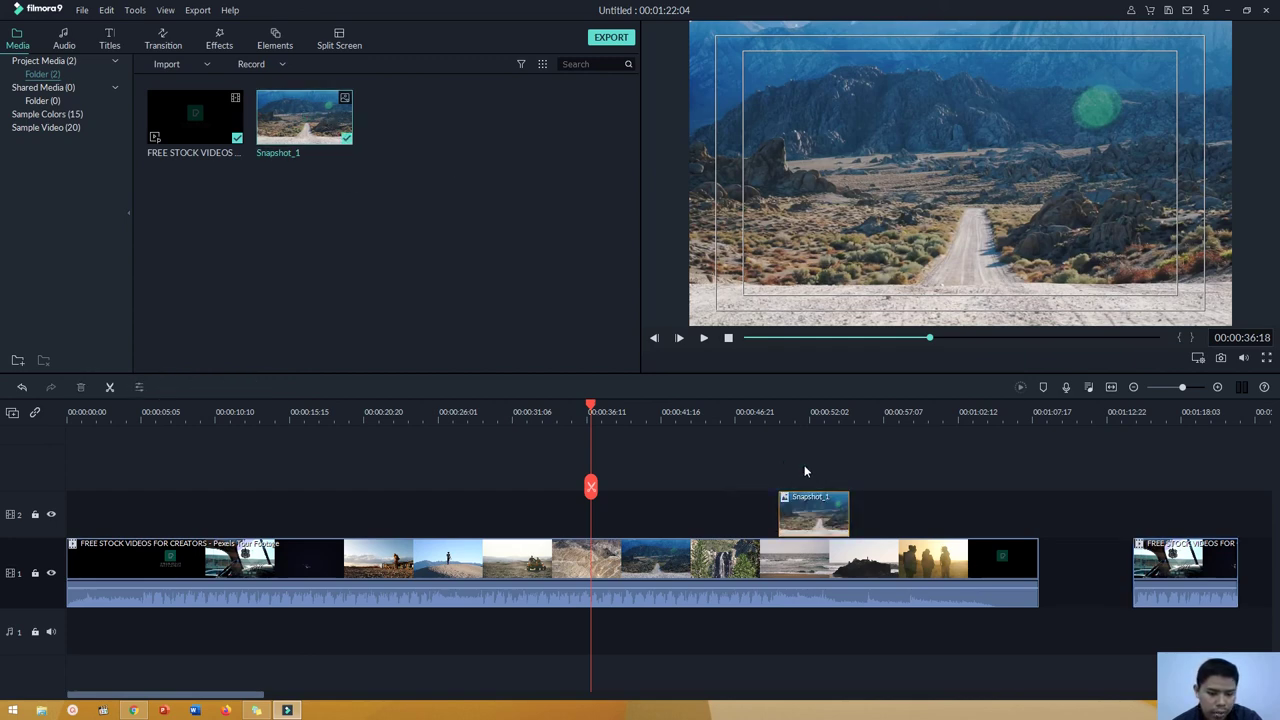
Preview the snapshot clip at 00:00:50:14, including in full screen, and return to the editor.
left_click(795, 412)
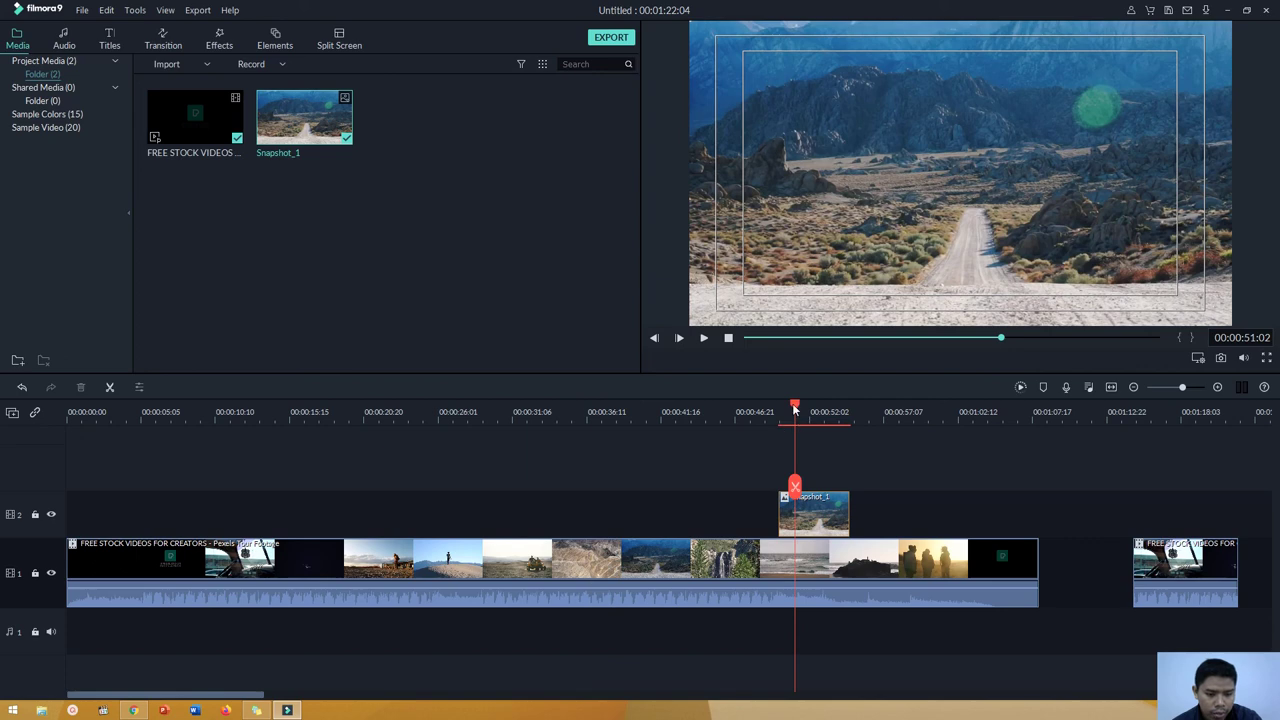
left_click_drag(795, 409, 790, 409)
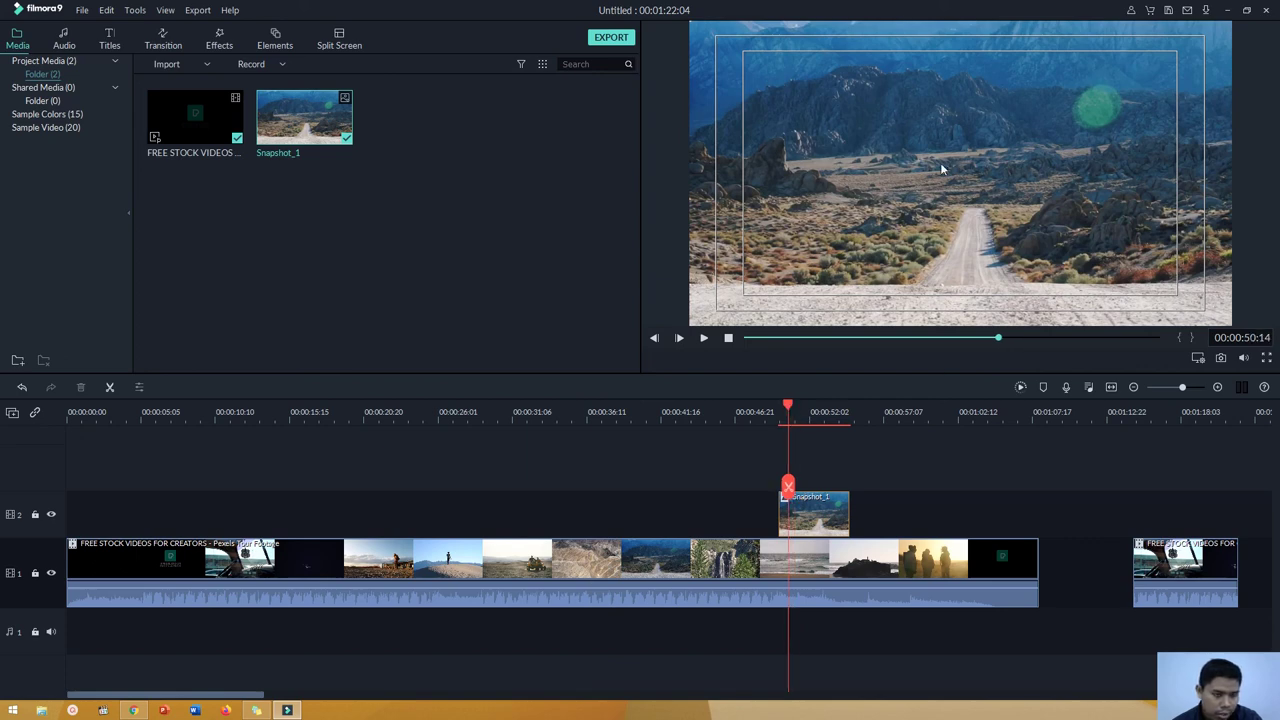
left_click(1266, 358)
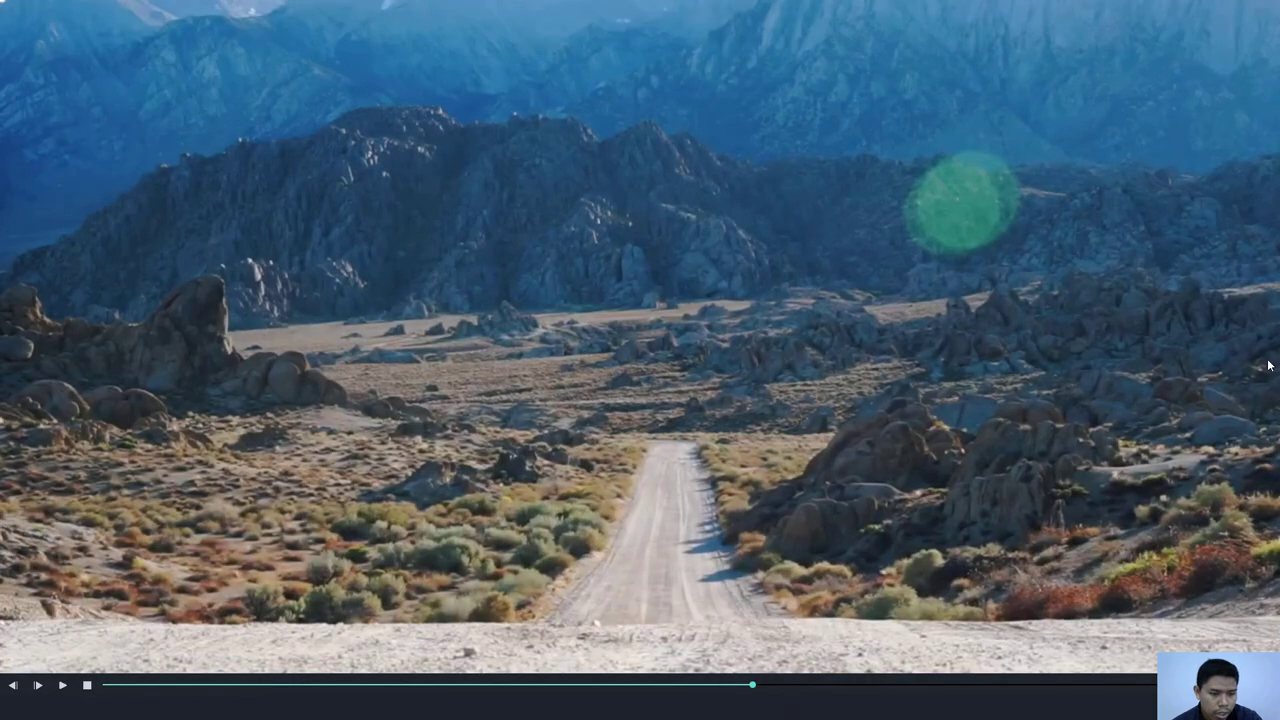
key("Escape")
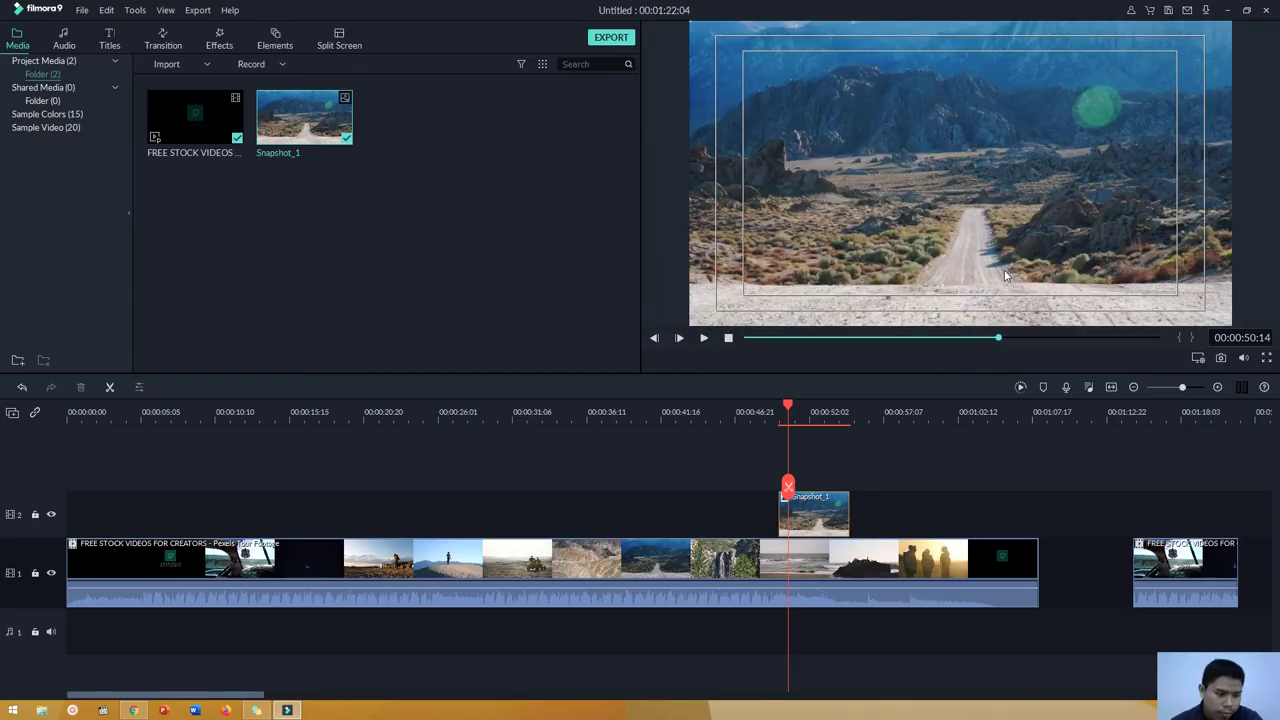